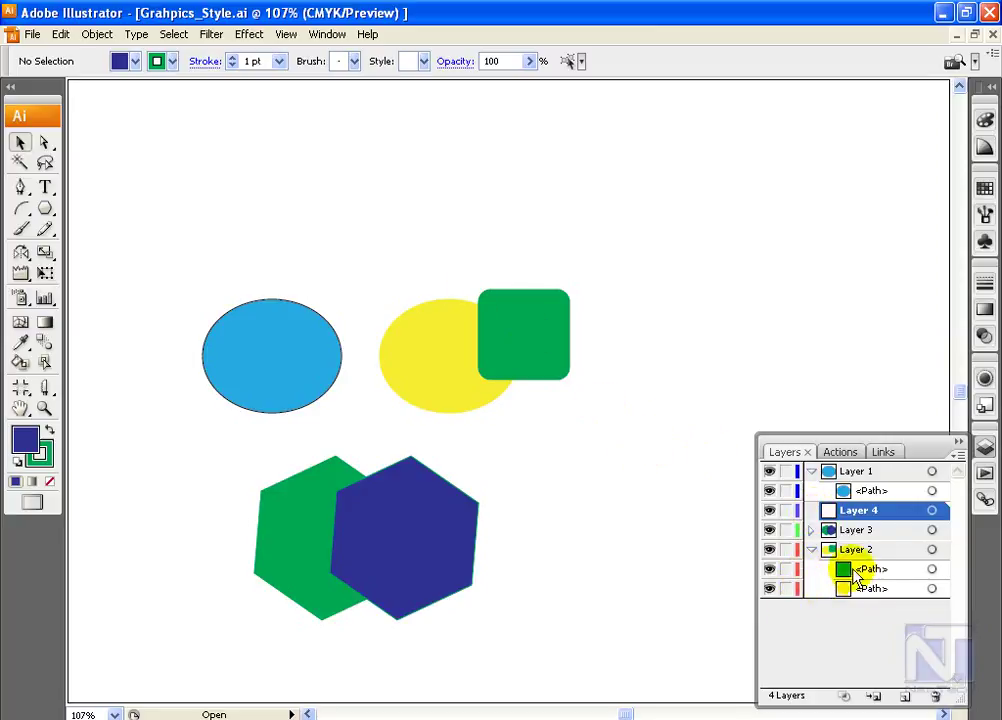
Step: Set the layer color of Layer 1 to Orange in its layer options
double_click(835, 471)
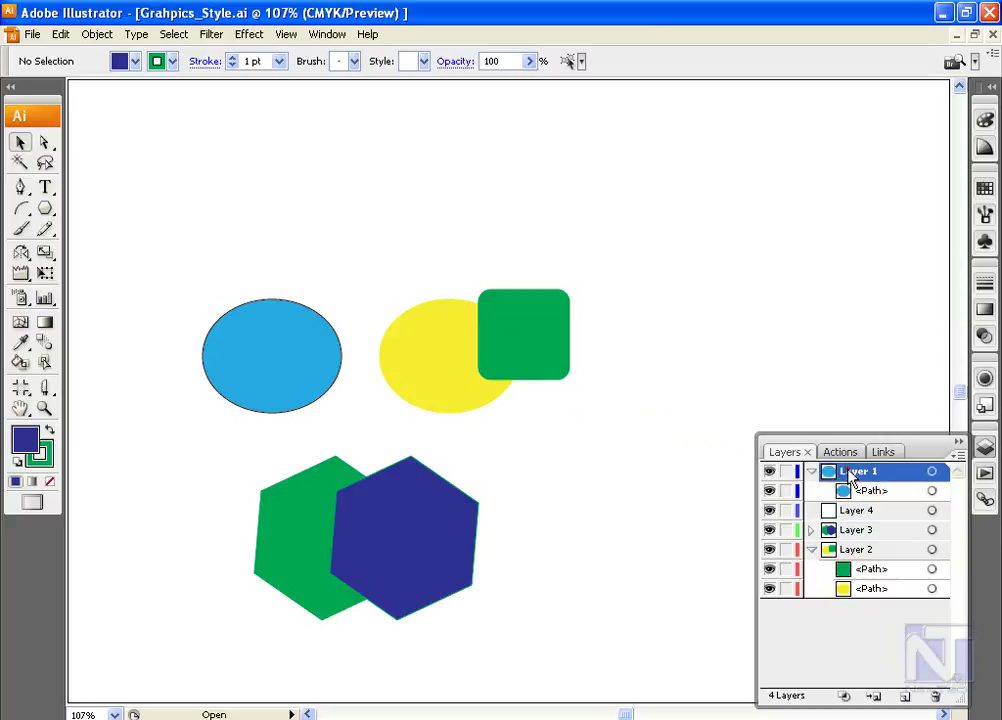
click(496, 344)
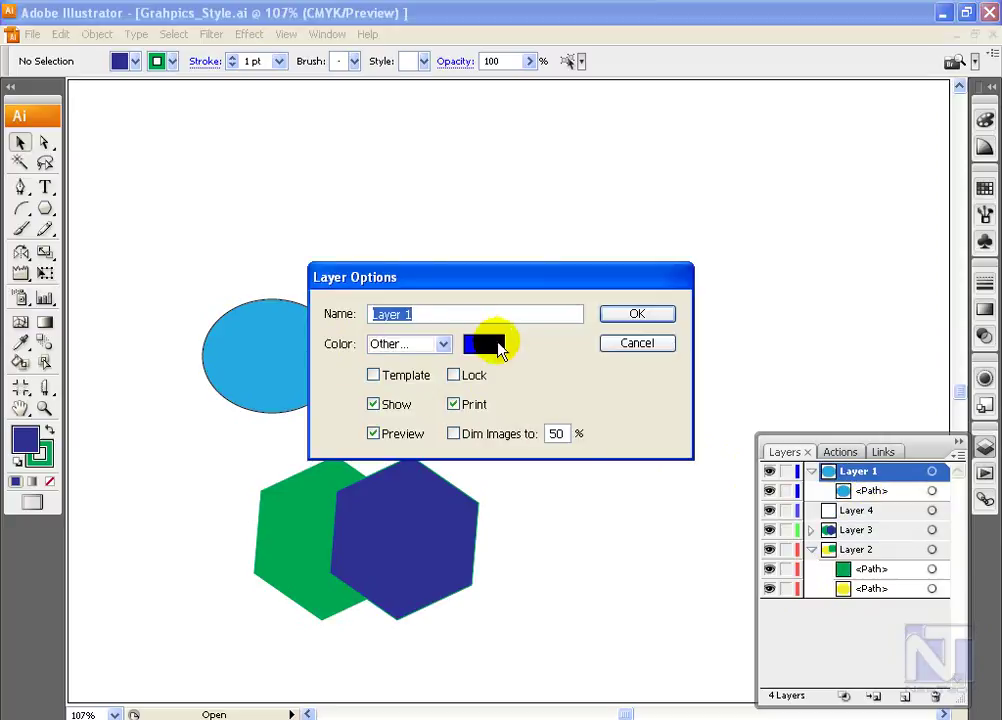
click(445, 345)
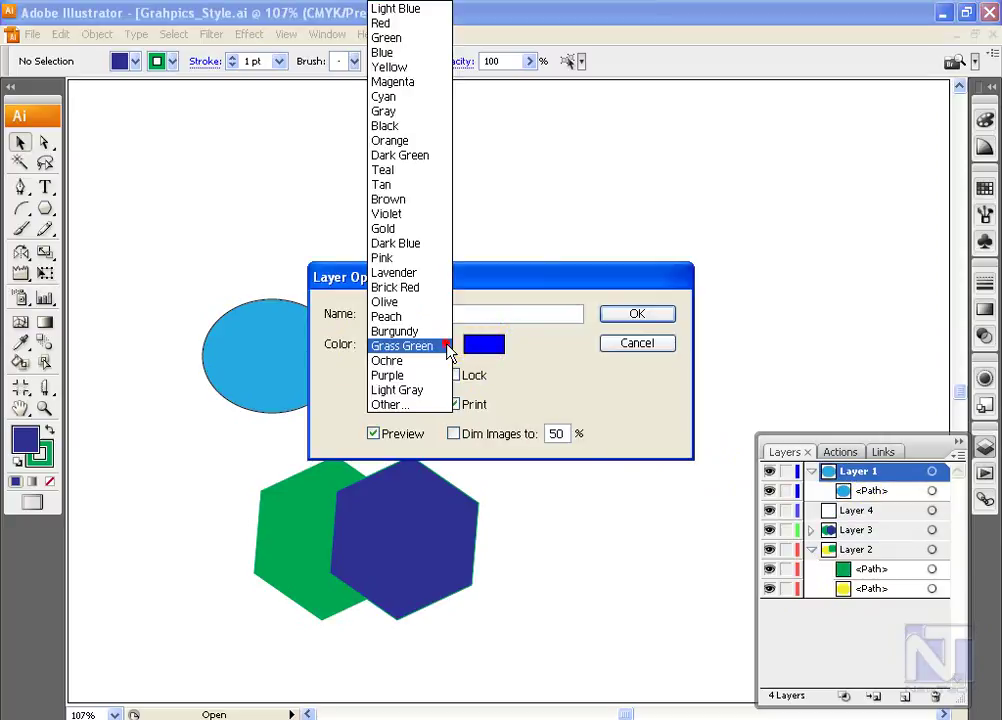
click(390, 145)
click(620, 309)
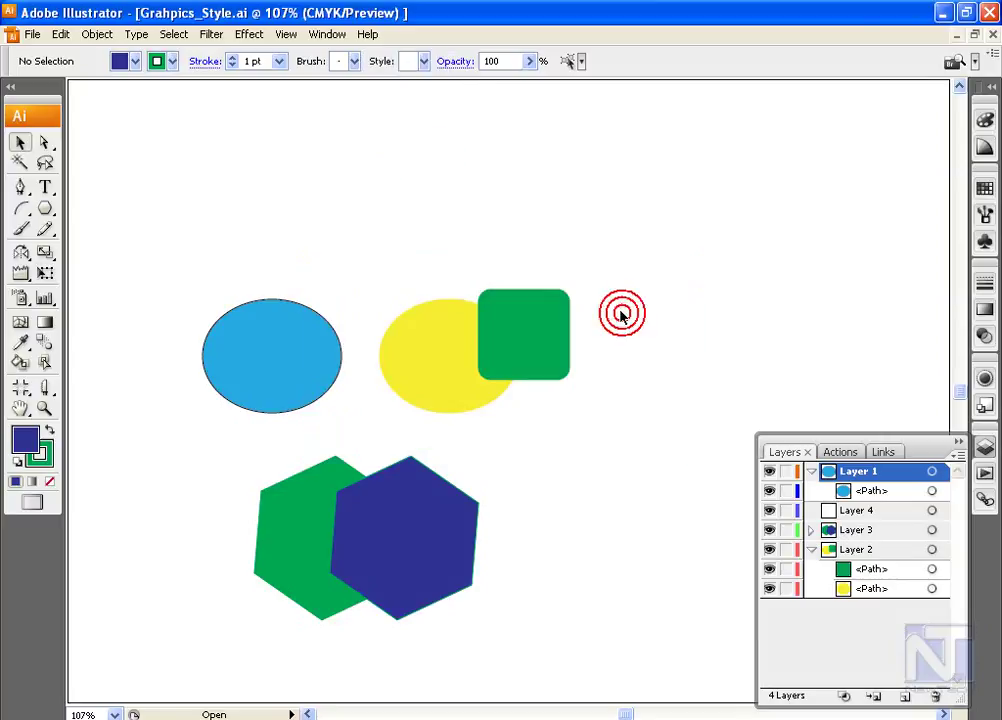
Step: Toggle the visibility of Layer 1, leaving the layer hidden
click(769, 472)
click(769, 472)
click(769, 472)
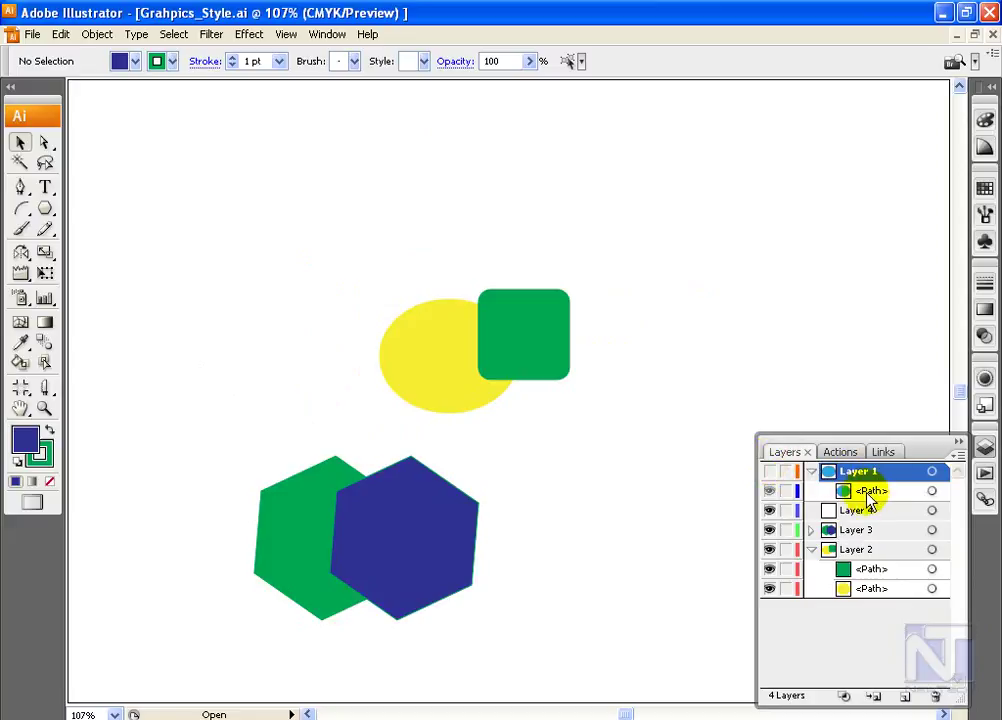
Step: Make Layer 1 visible and draw a tilted dark blue hexagon on it with the Polygon tool, overlapping the top of the blue ellipse
click(45, 208)
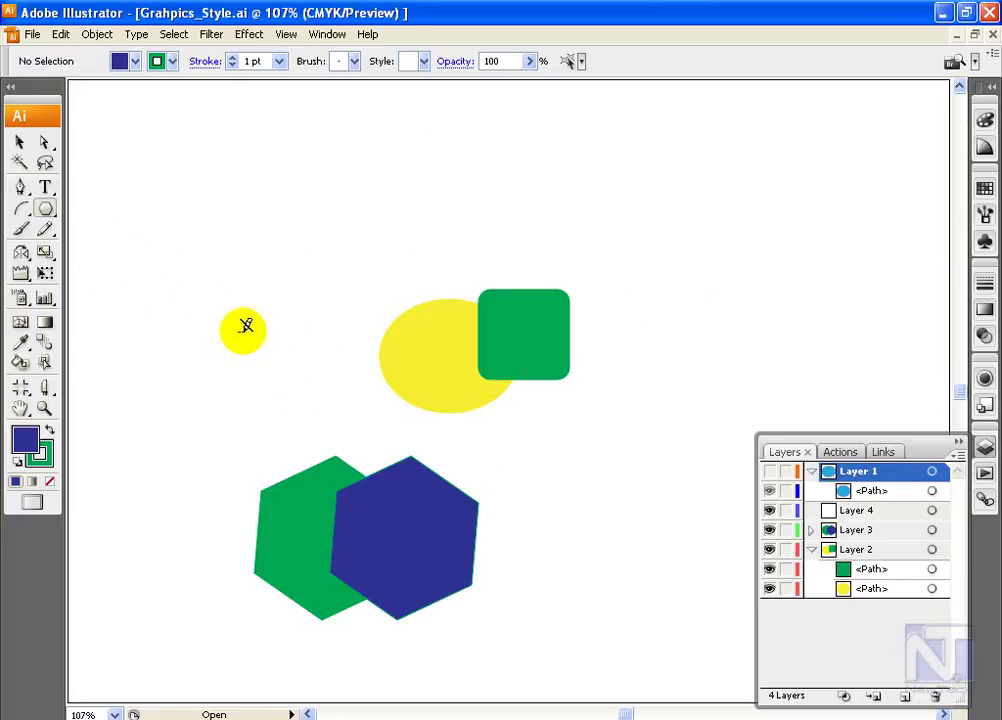
click(769, 471)
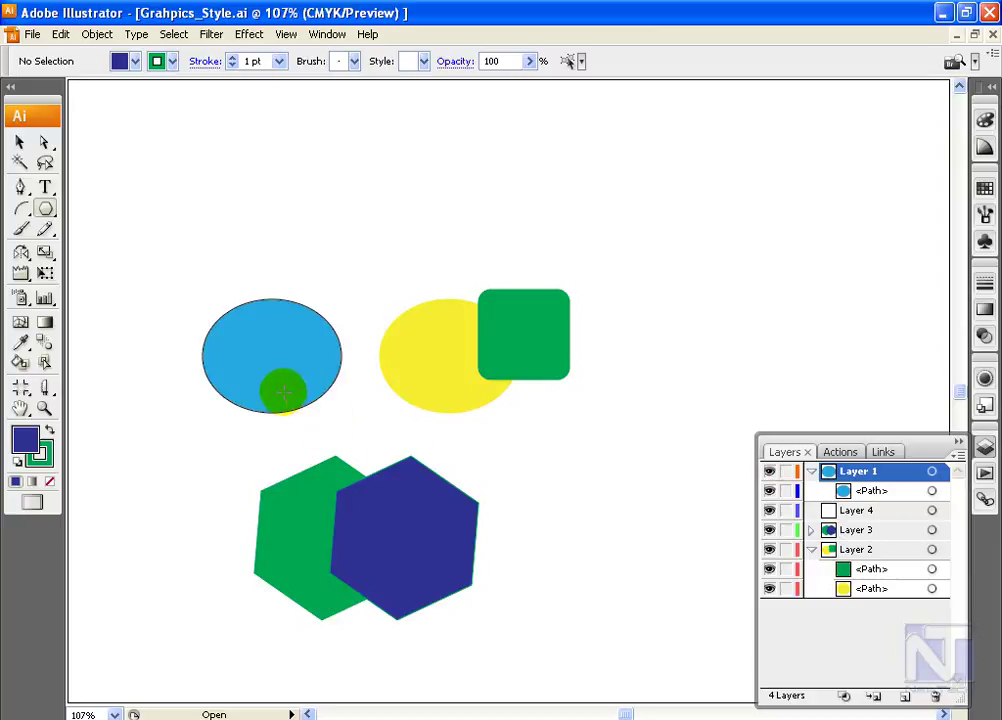
drag(237, 262, 287, 300)
click(20, 142)
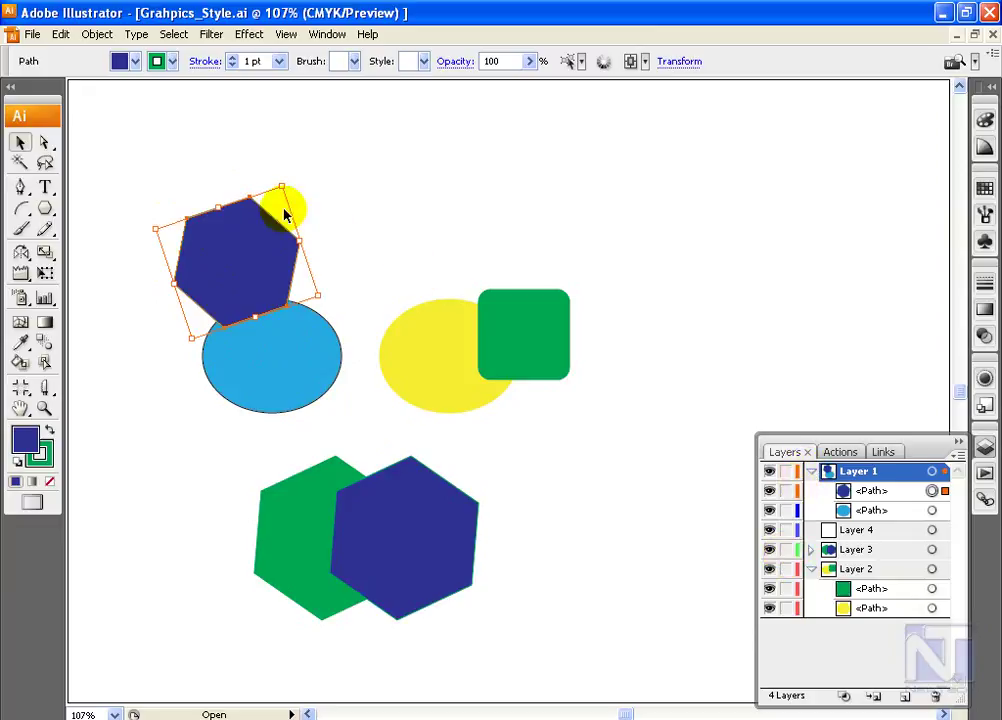
Step: Toggle the visibility of the hexagon path, the ellipse path and the whole of Layer 1, leaving them all shown
click(845, 493)
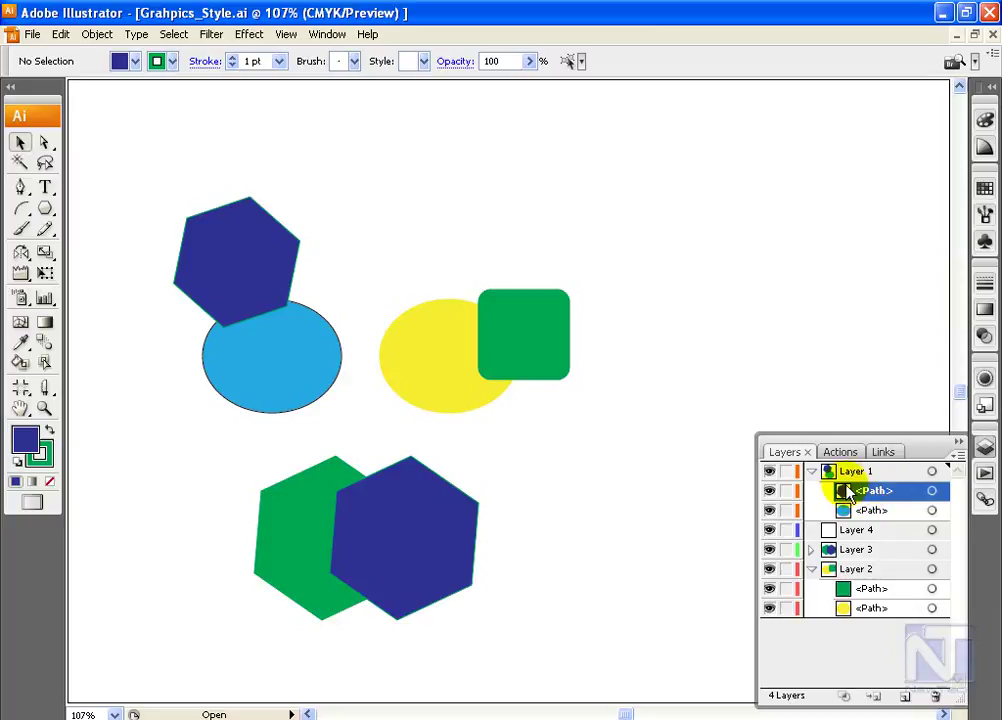
click(770, 492)
click(768, 512)
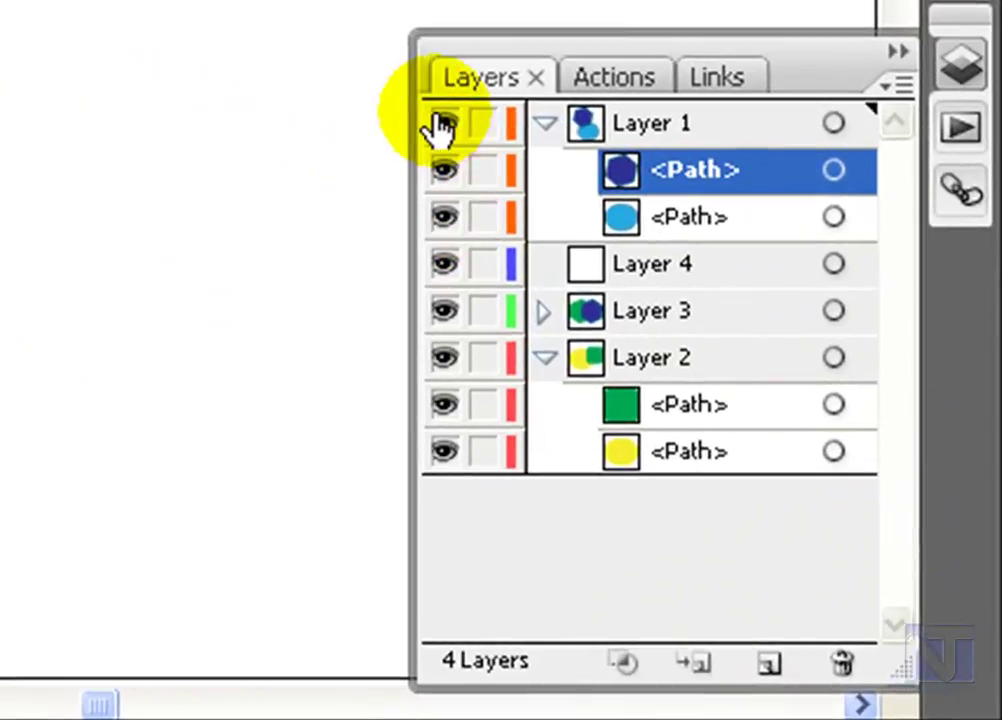
click(628, 320)
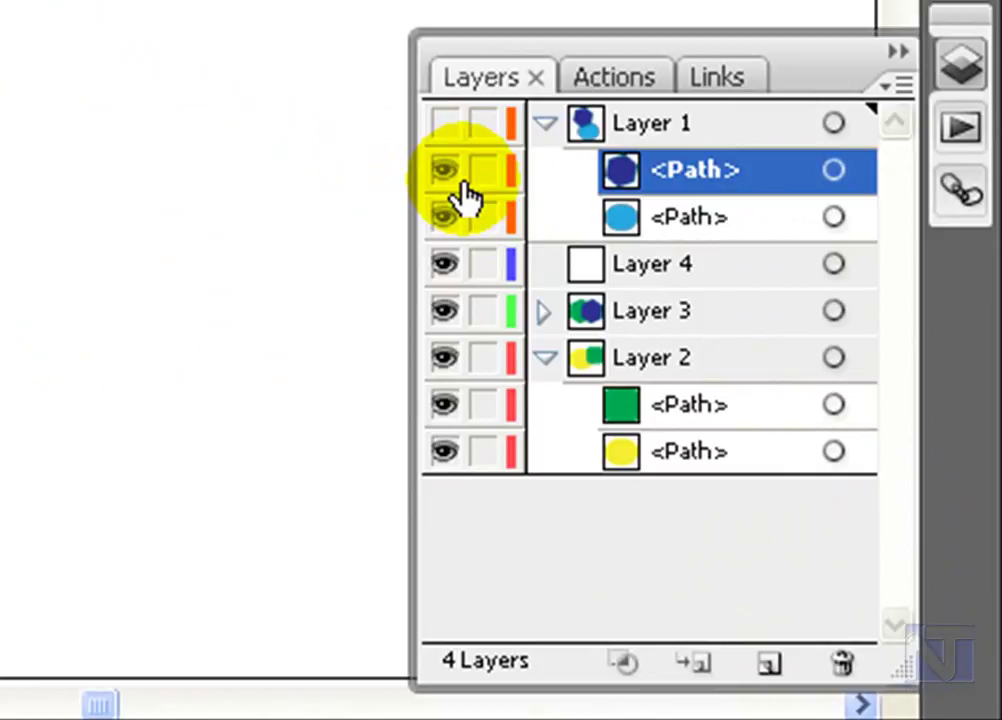
click(446, 124)
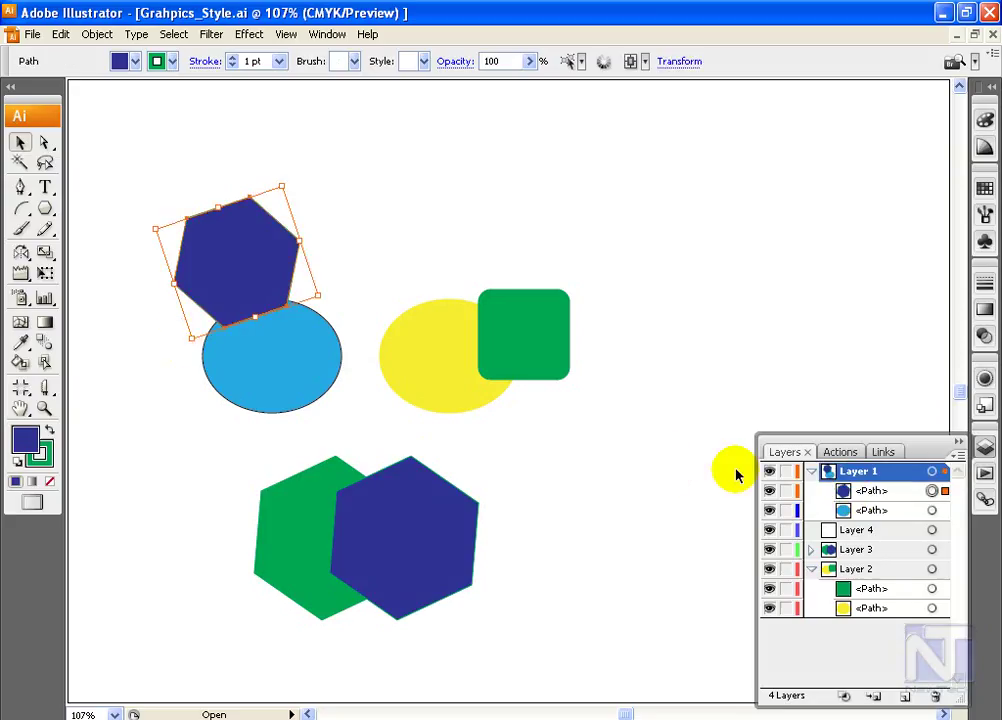
Step: Select the lower dark blue hexagon and expand Layer 3 to examine its paths, collapsing the layer again
click(398, 478)
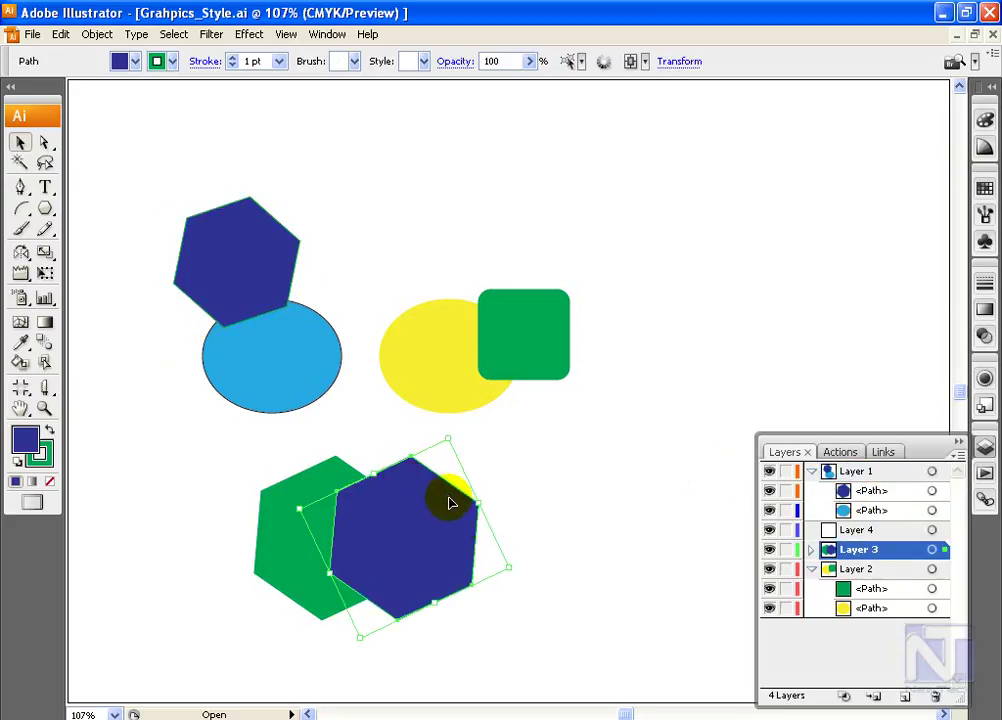
click(813, 550)
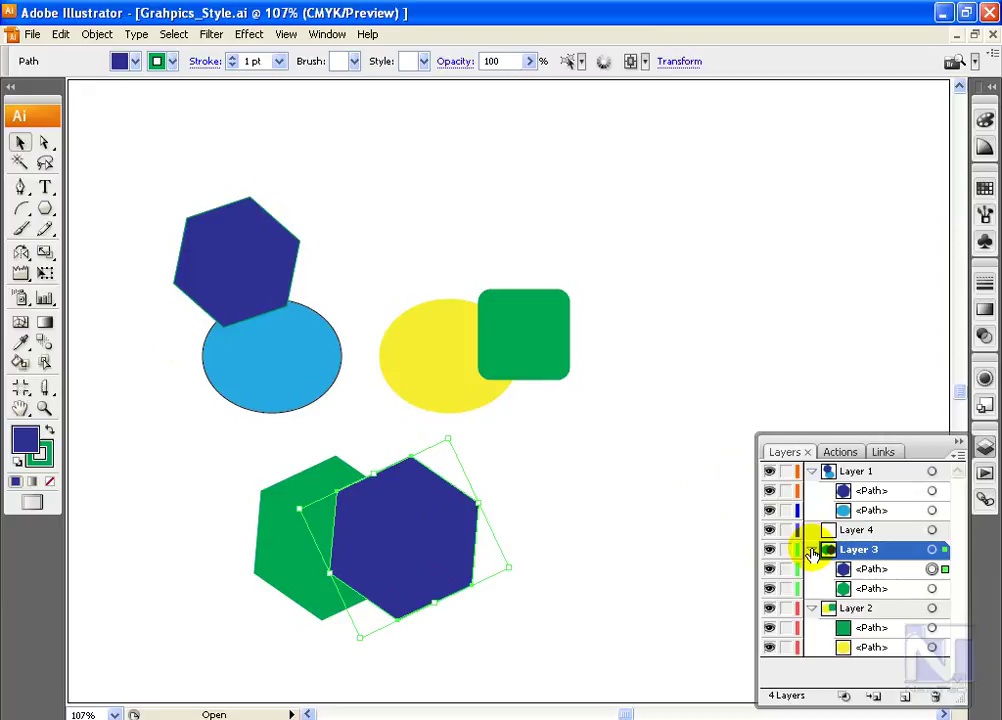
click(812, 550)
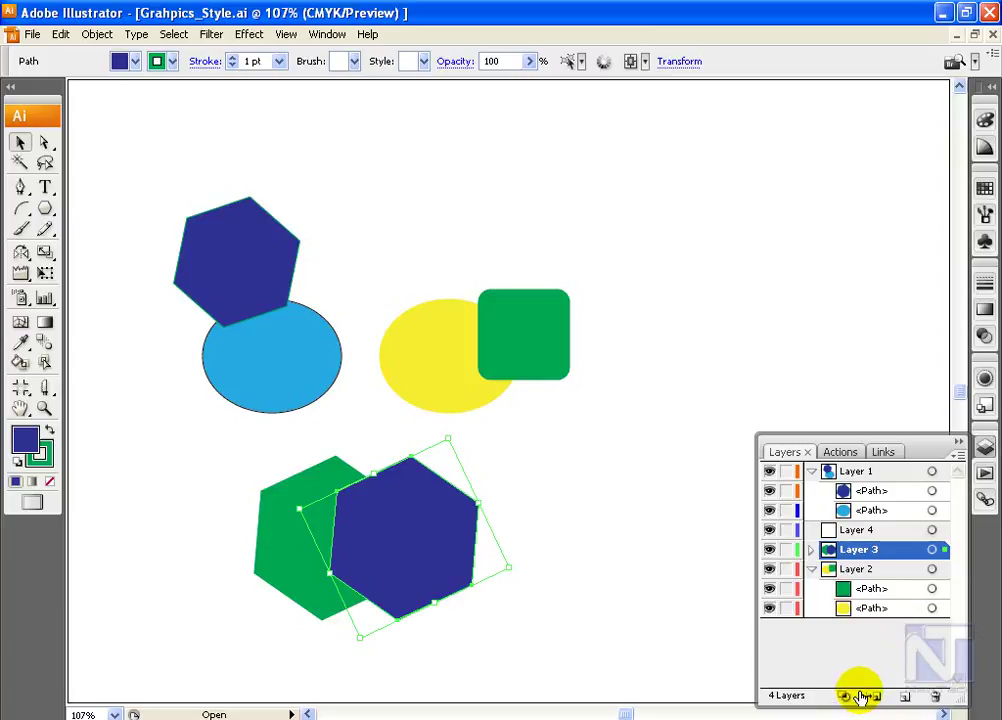
Step: Deselect everything and start a new layer with its Layer Options open
click(832, 655)
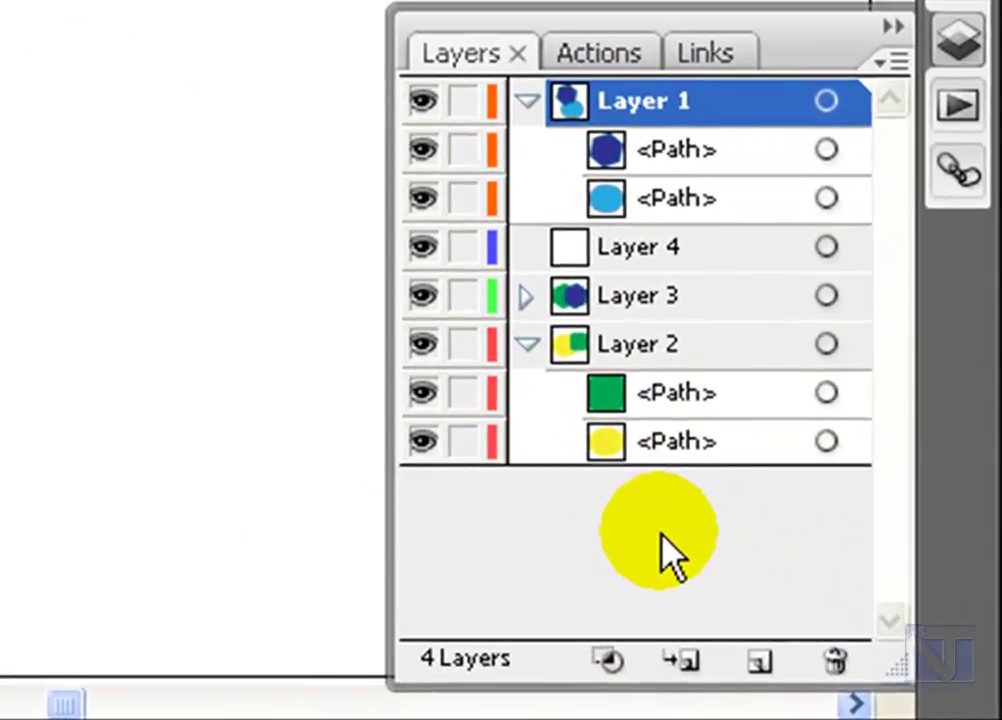
click(743, 552)
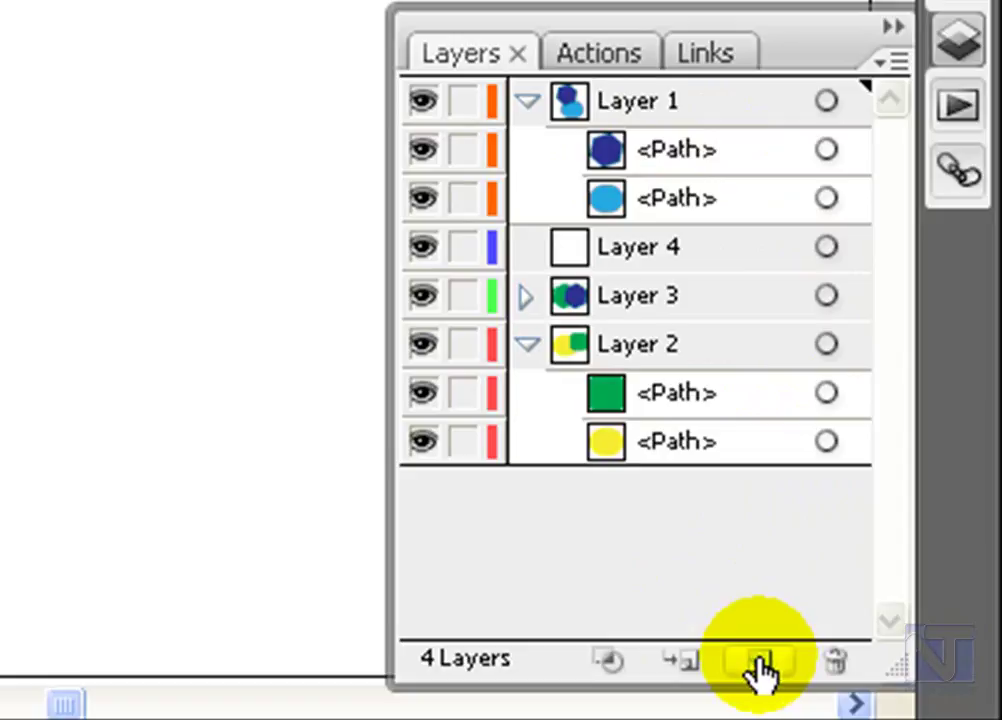
click(895, 61)
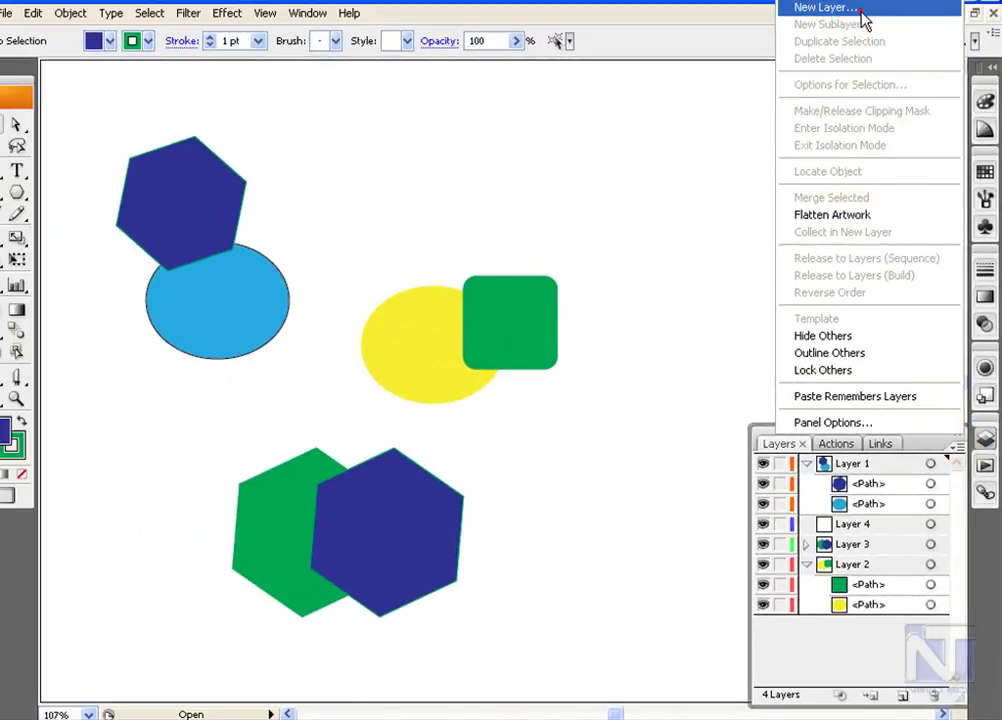
click(826, 9)
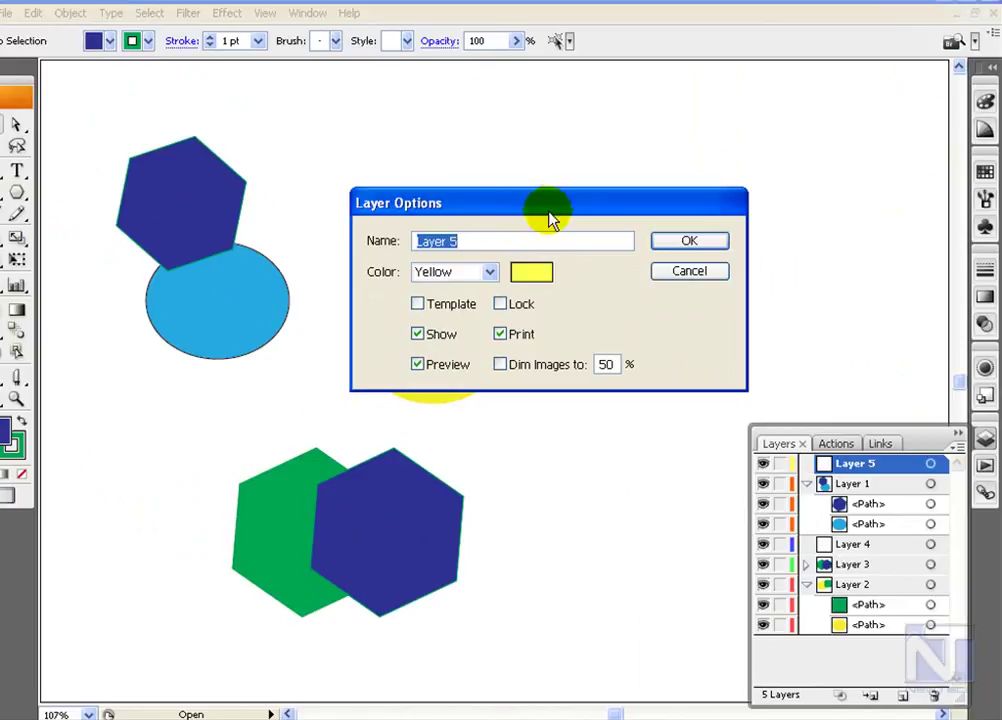
Step: Look through the preset layer colors and the custom color picker, keeping Yellow for the new layer
click(490, 273)
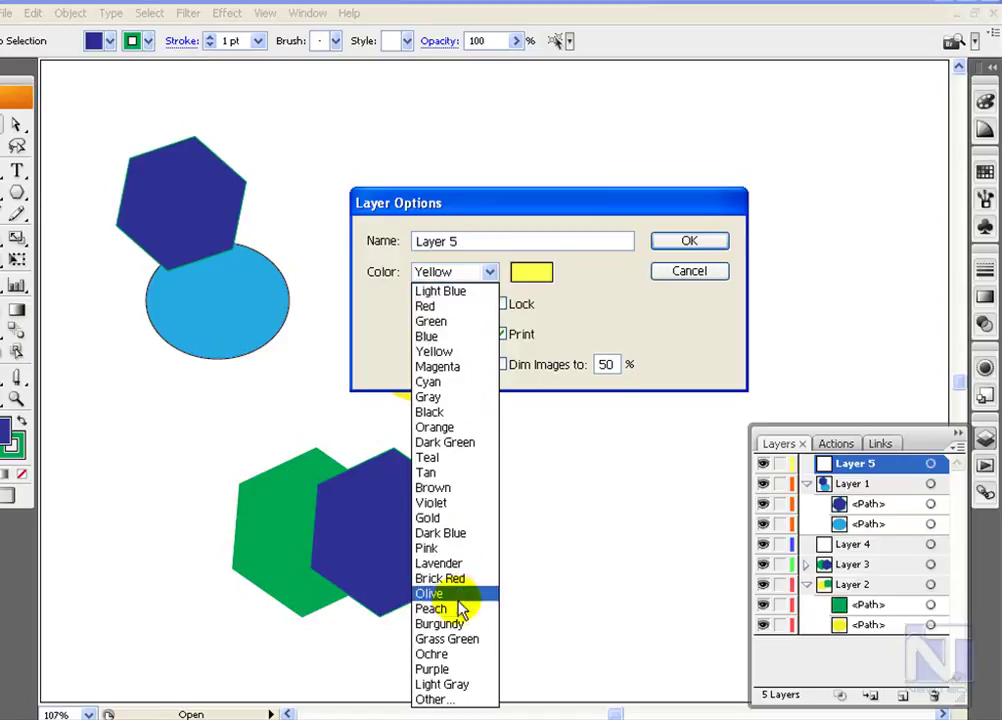
click(575, 307)
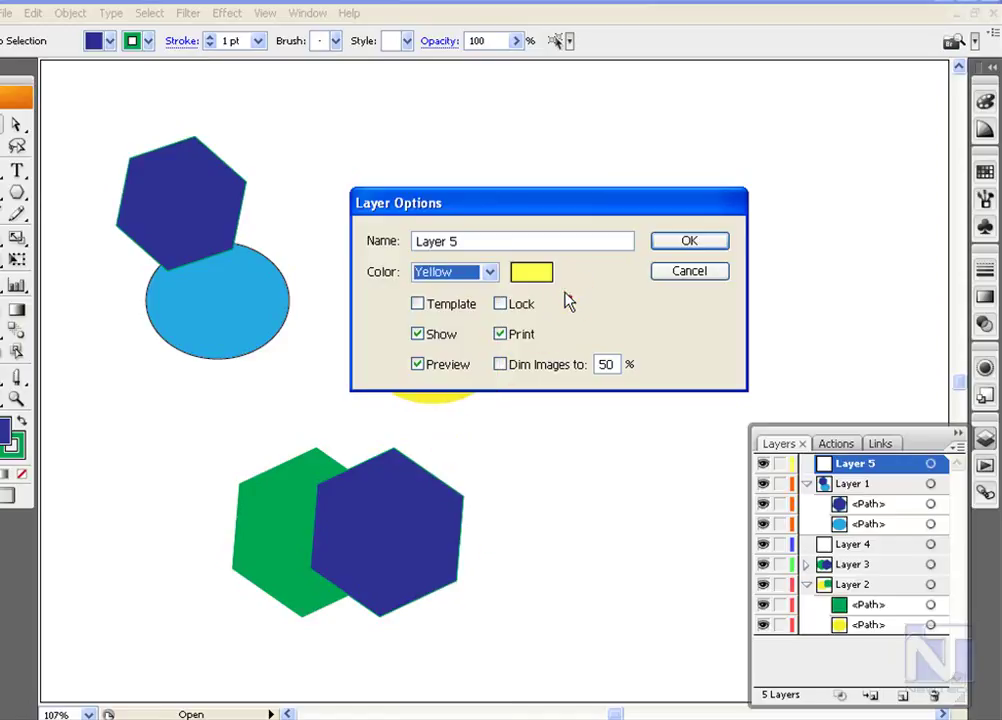
click(541, 279)
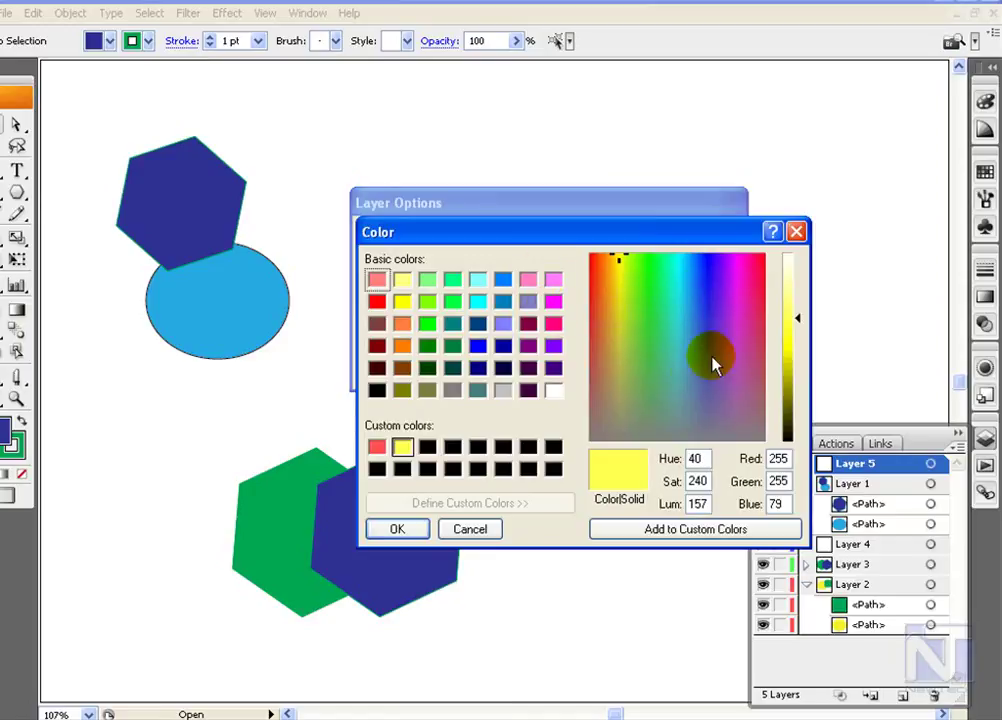
click(470, 530)
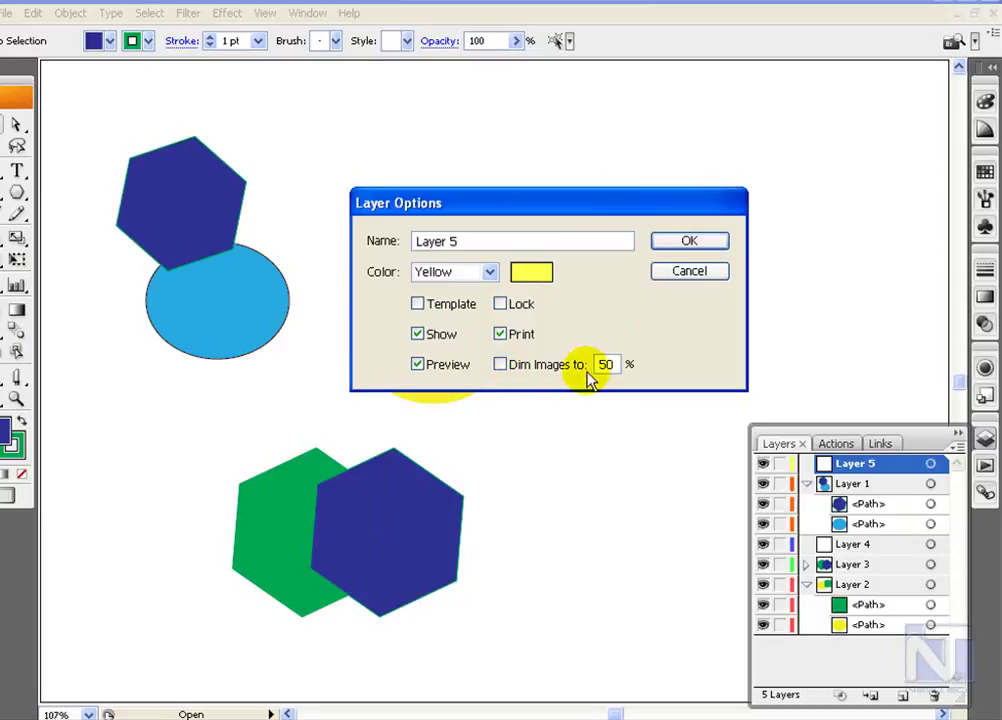
Step: Make the new Layer 5 a Template layer and accept its options
drag(577, 210, 593, 203)
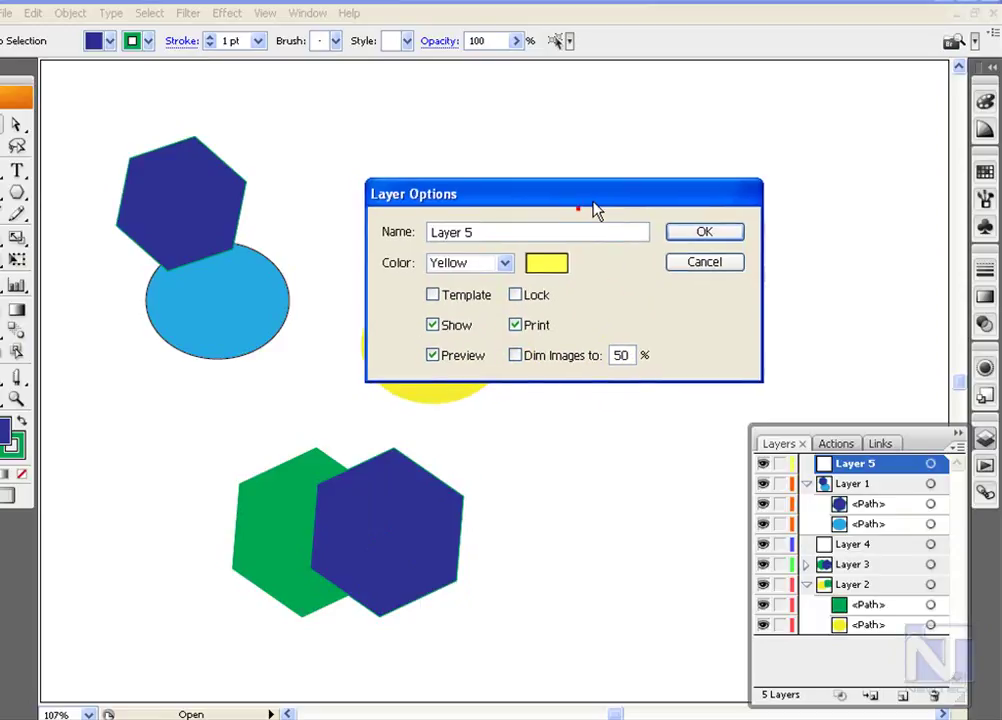
click(433, 296)
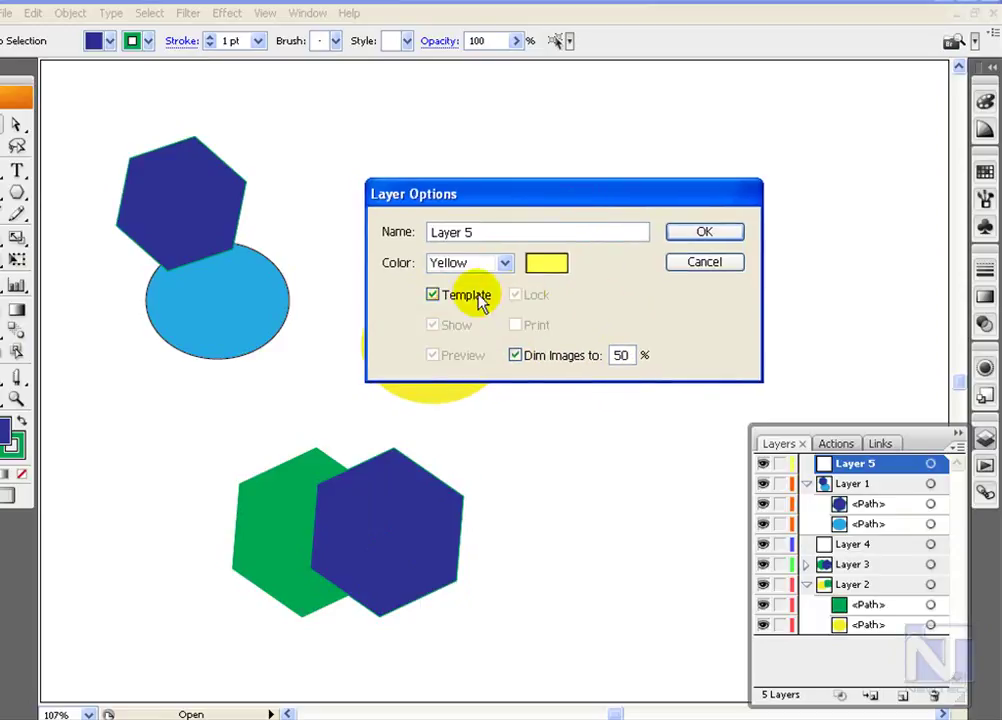
click(722, 233)
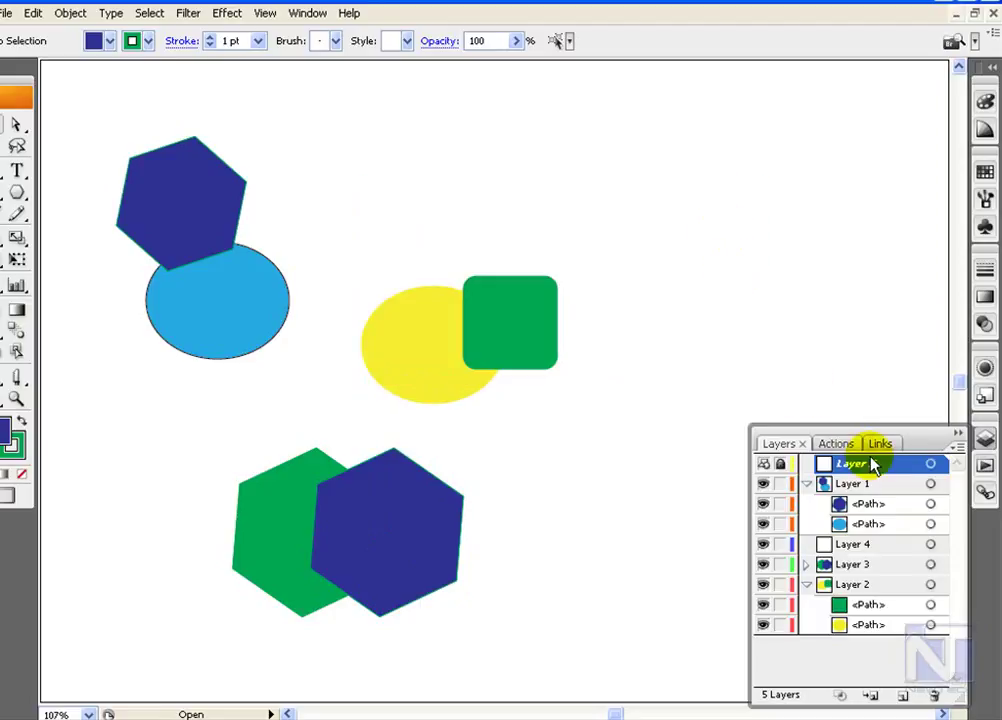
Step: Unlock the template Layer 5 and replace it with a new regular layer
click(781, 464)
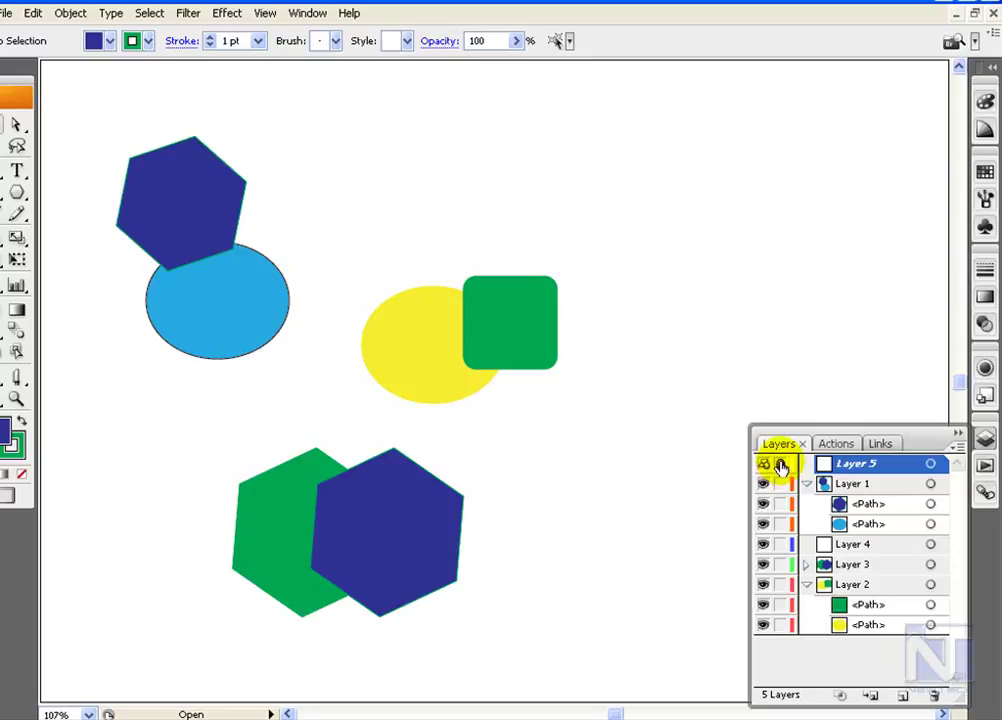
click(781, 465)
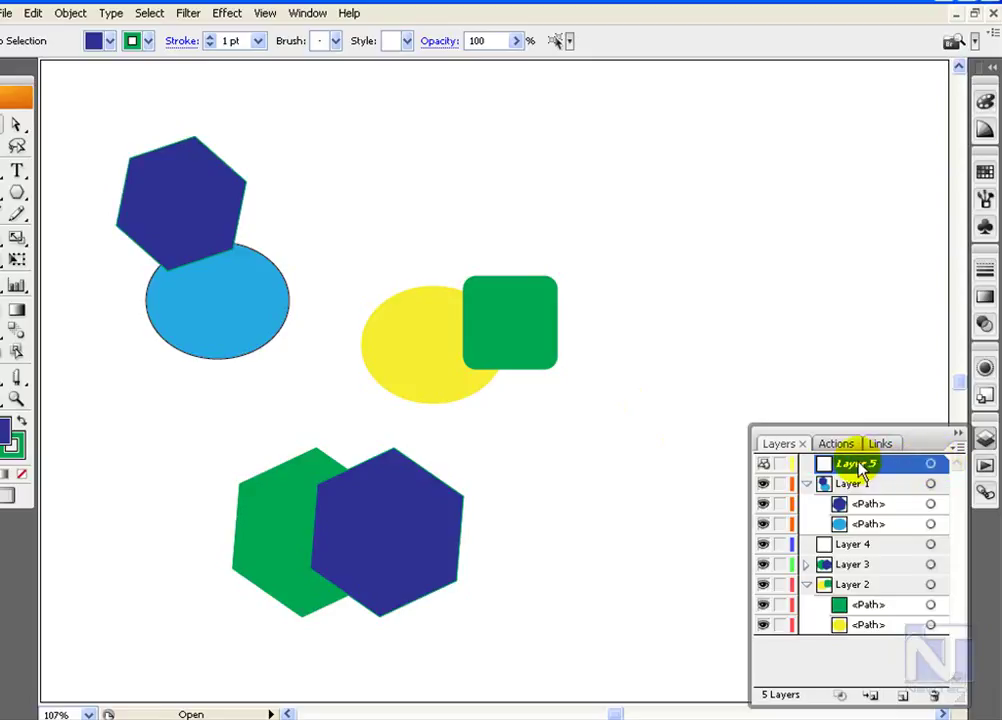
click(933, 694)
click(903, 697)
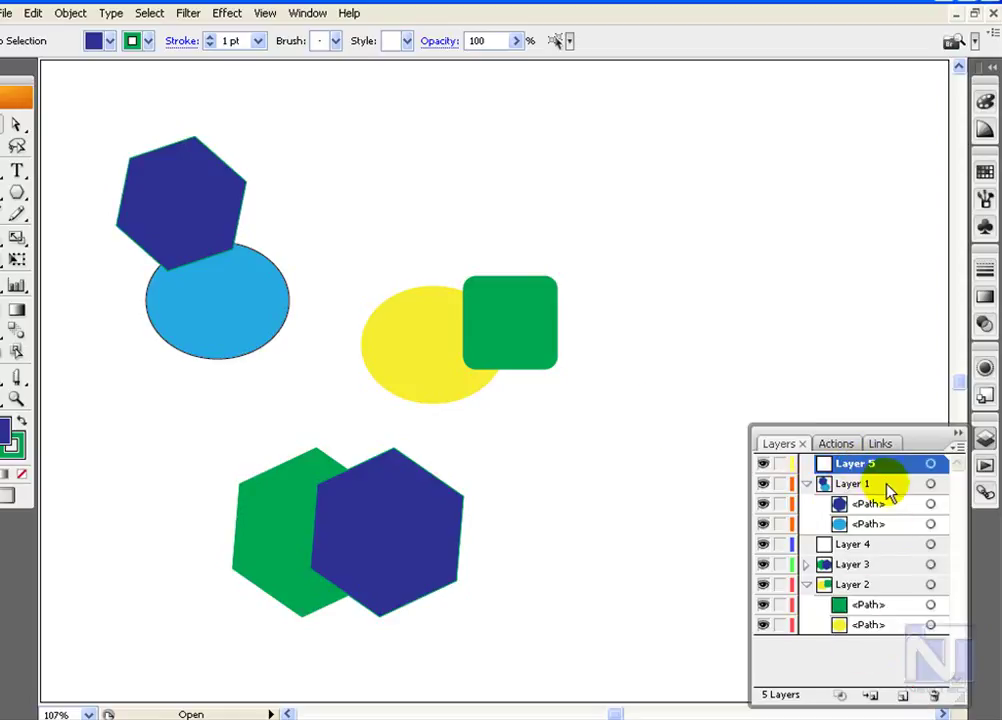
alt+click(903, 694)
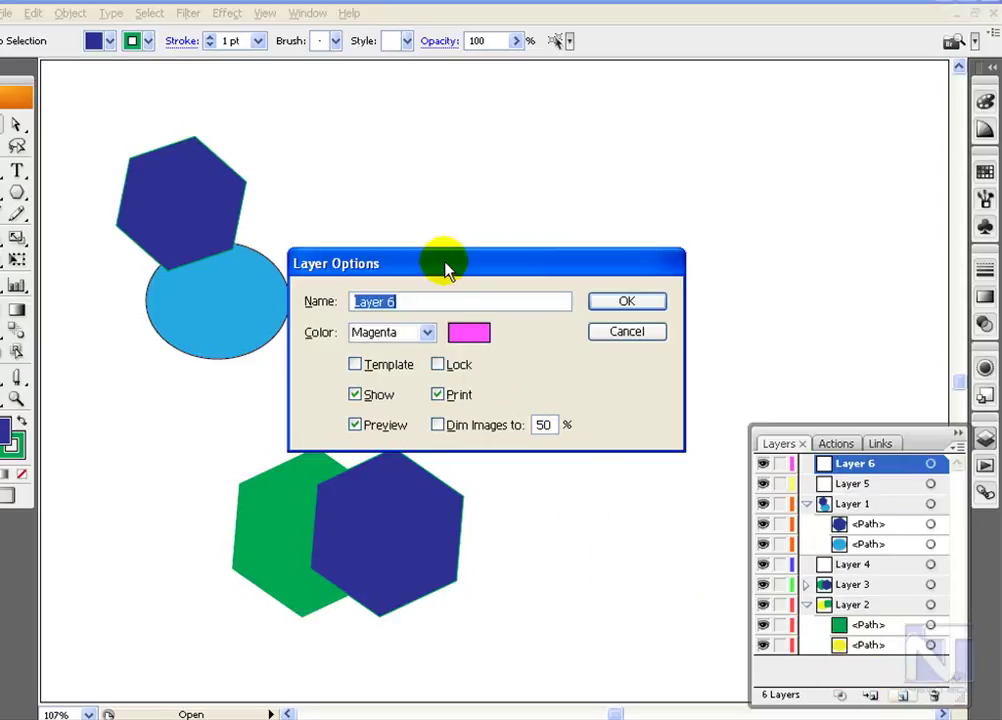
drag(447, 268, 535, 220)
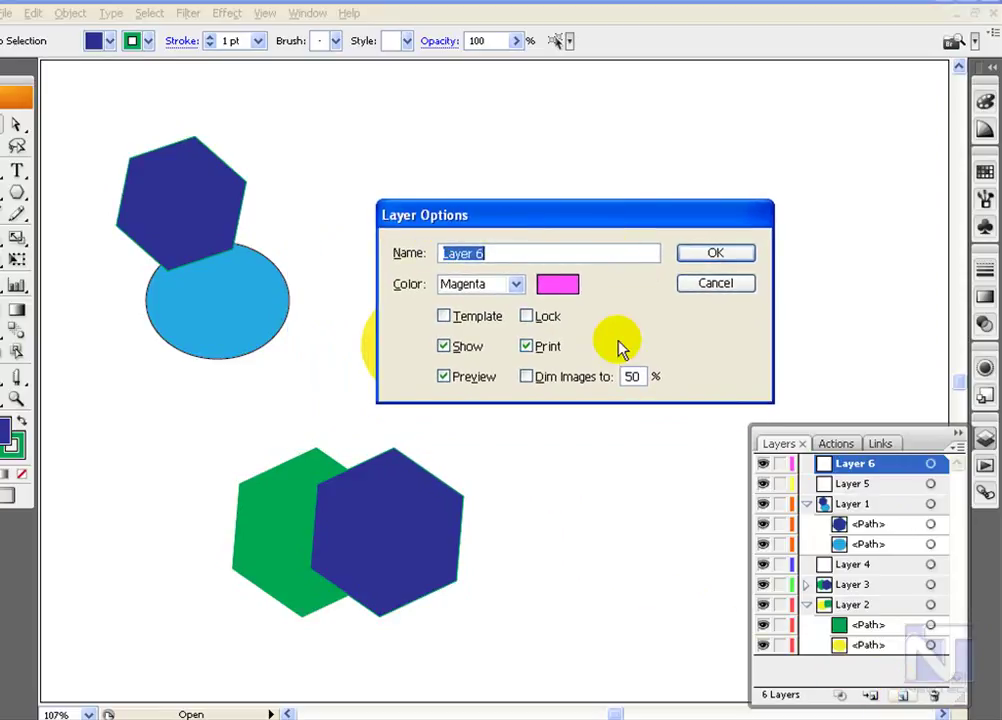
key(Escape)
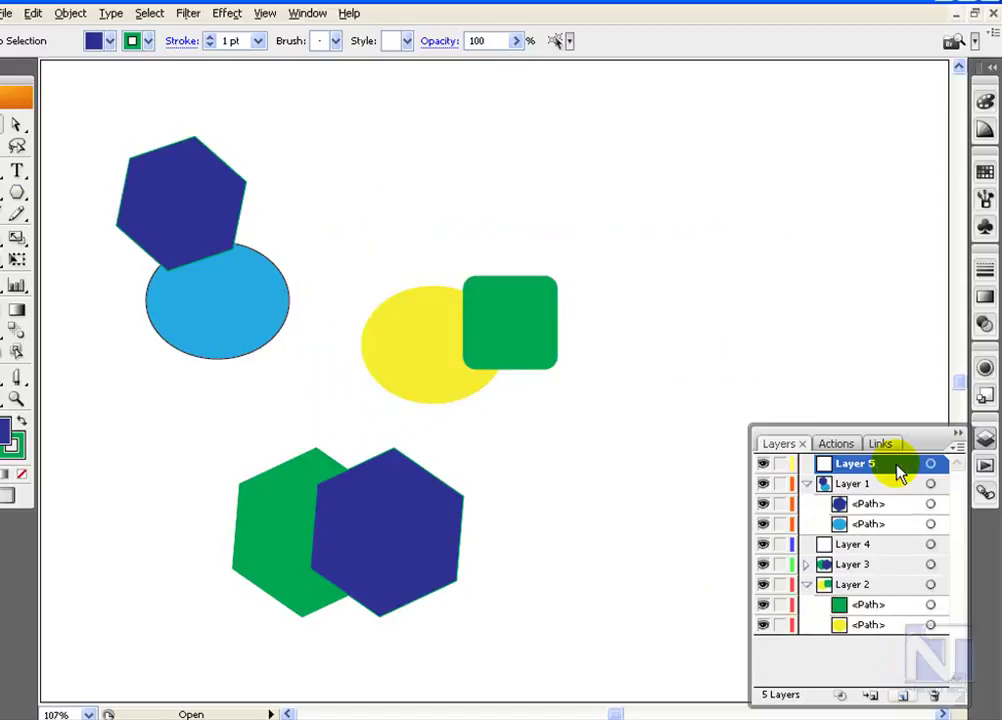
Step: Open the Layer Options of Layer 5 to review its settings and close them without changes
drag(376, 278, 590, 226)
click(712, 285)
click(956, 447)
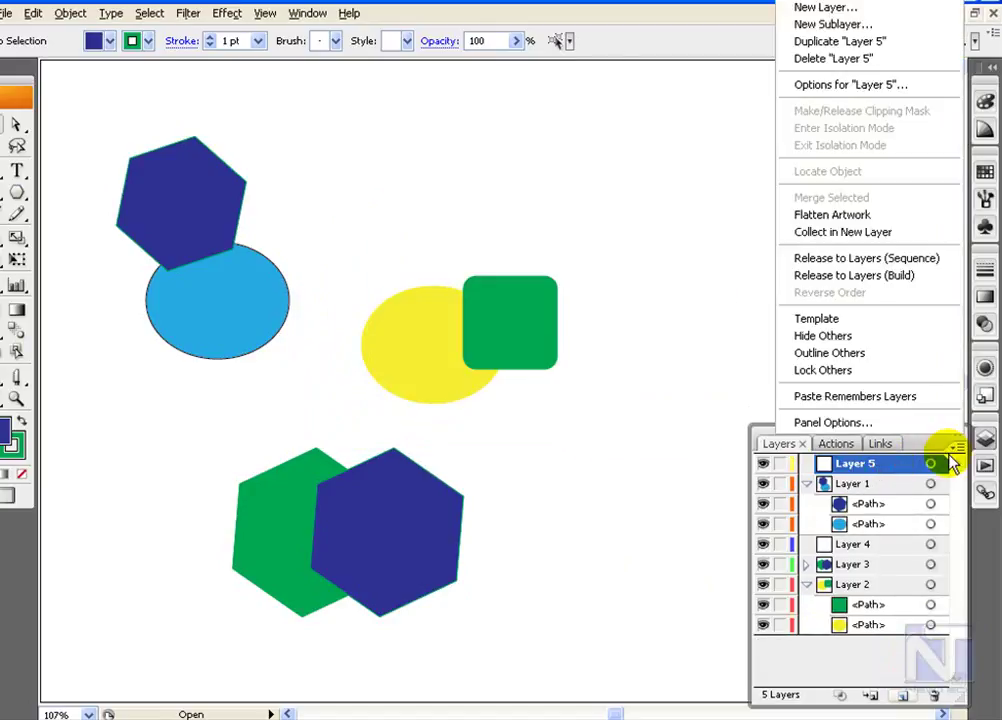
click(876, 87)
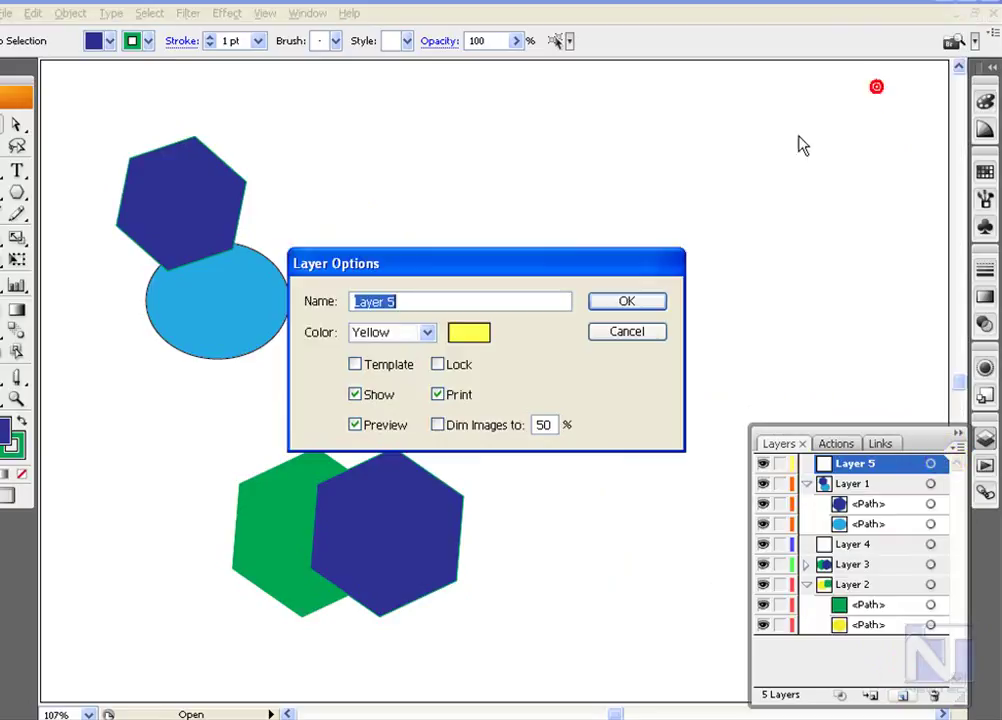
key(Escape)
click(857, 669)
drag(857, 669, 877, 698)
click(872, 465)
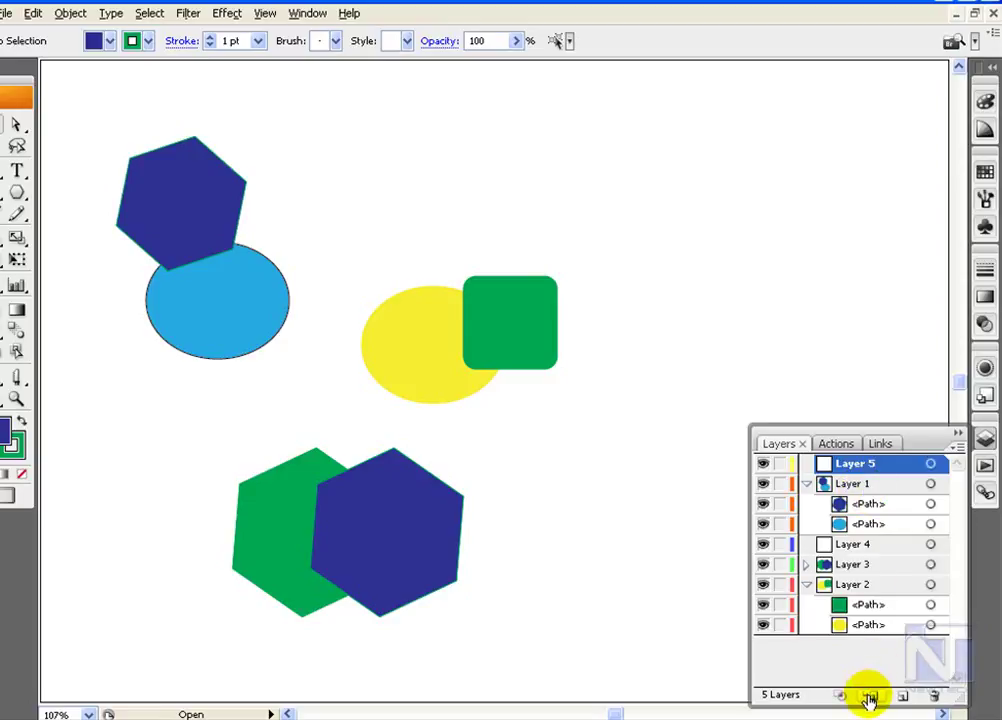
click(870, 698)
click(870, 698)
click(870, 698)
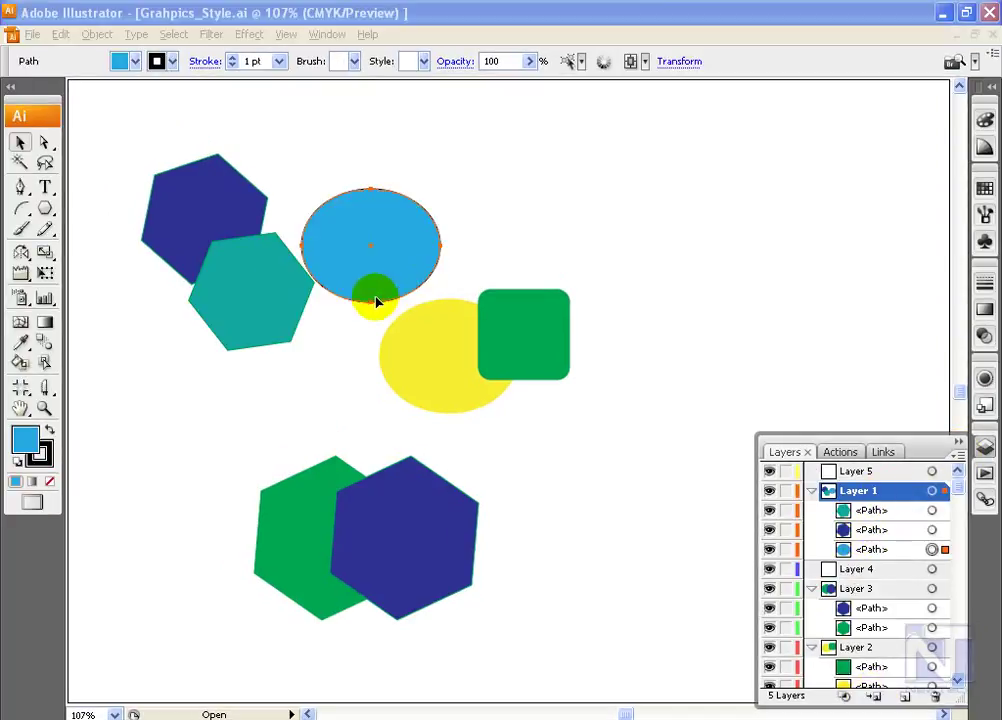
click(347, 18)
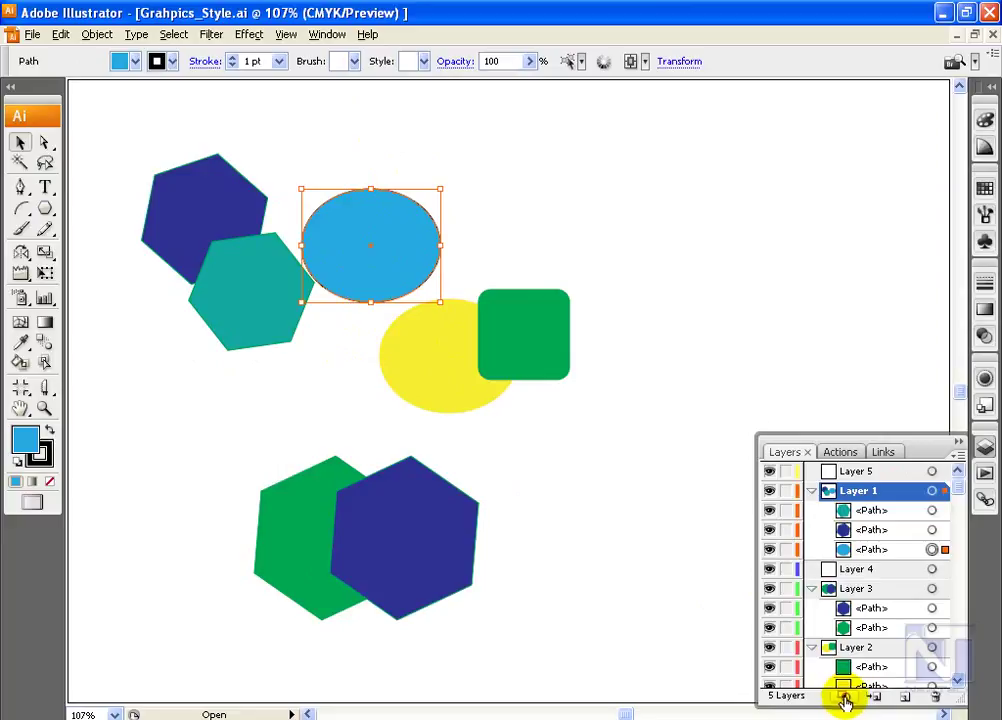
Step: Make a clipping mask on Layer 1 and move the light blue ellipse and dark blue hexagon into the masked area
click(957, 454)
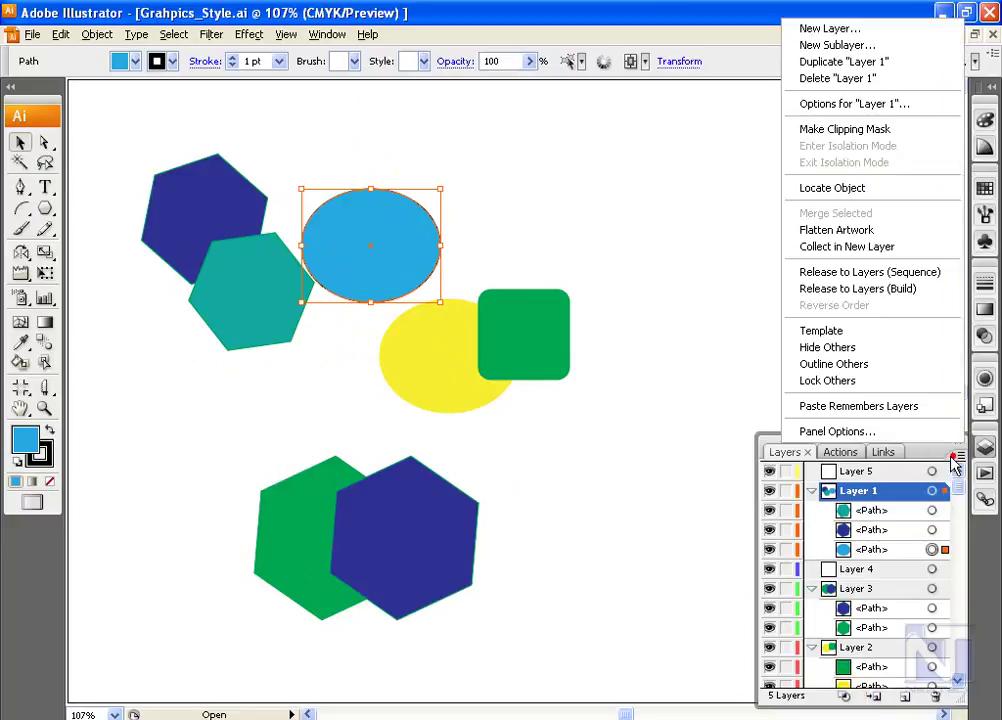
click(838, 130)
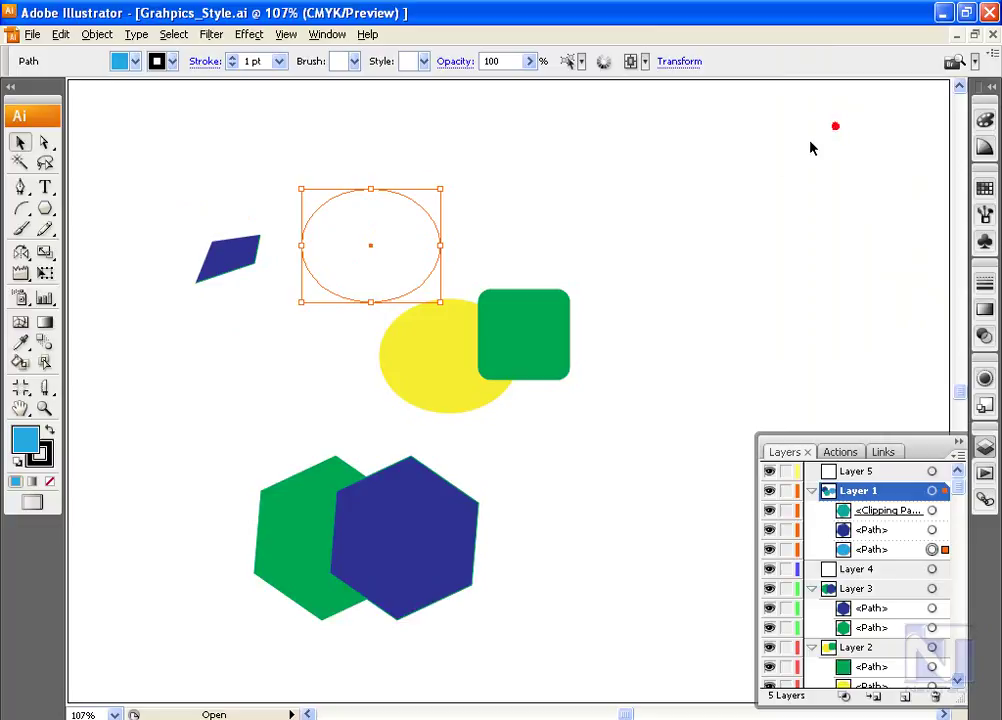
click(569, 236)
click(391, 240)
drag(394, 252, 322, 334)
click(184, 246)
drag(200, 220, 350, 307)
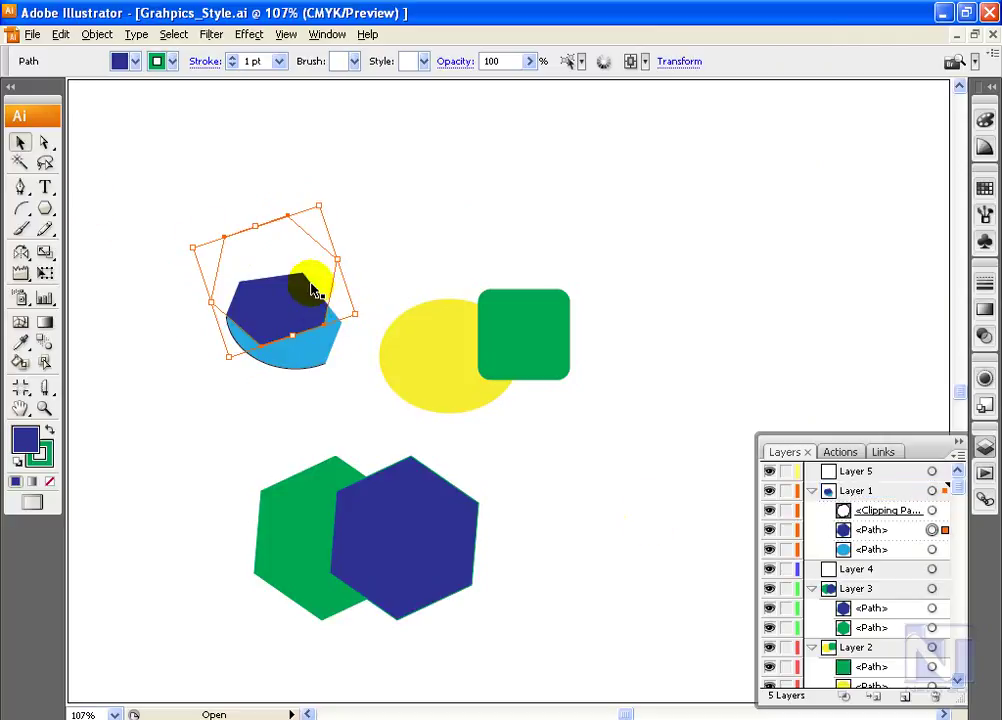
Step: Delete the clipping path from Layer 1 and move the light blue ellipse and dark blue hexagon apart
click(884, 511)
drag(890, 515, 931, 692)
drag(290, 290, 246, 235)
Step: Group the dark blue hexagon of Layer 3 with the light blue ellipse of Layer 1
click(444, 551)
click(444, 555)
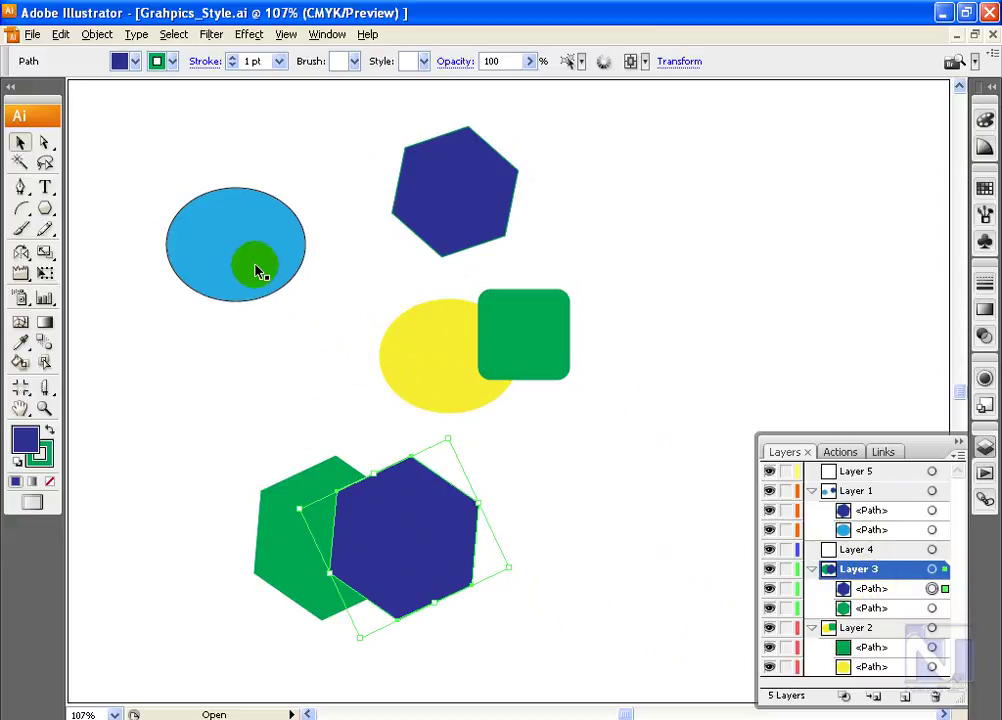
shift+click(257, 271)
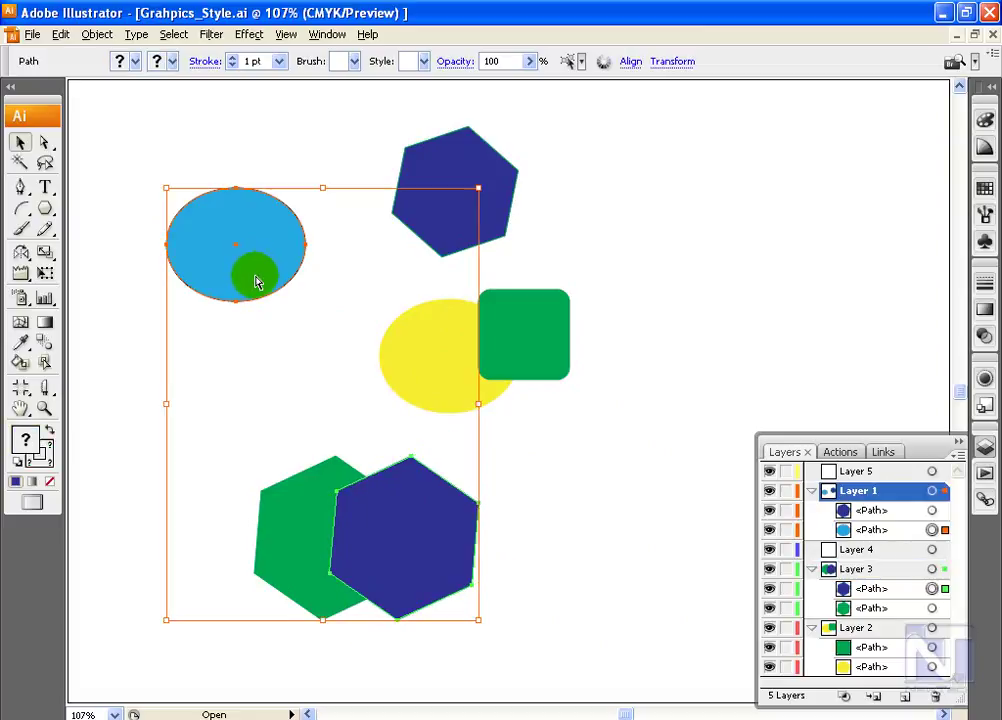
click(97, 34)
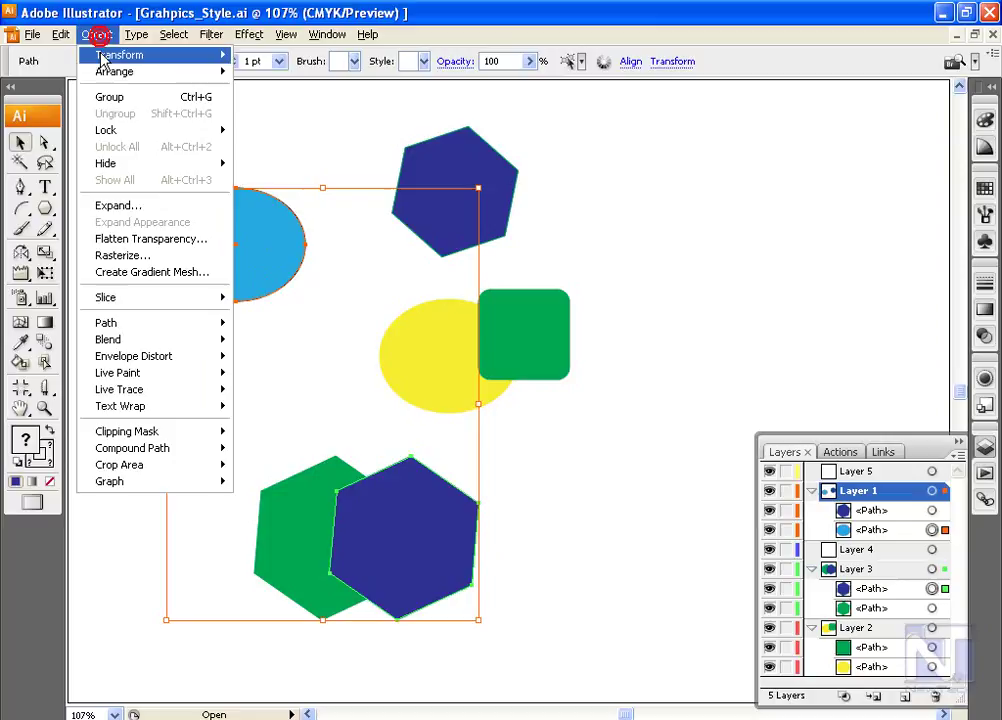
click(125, 99)
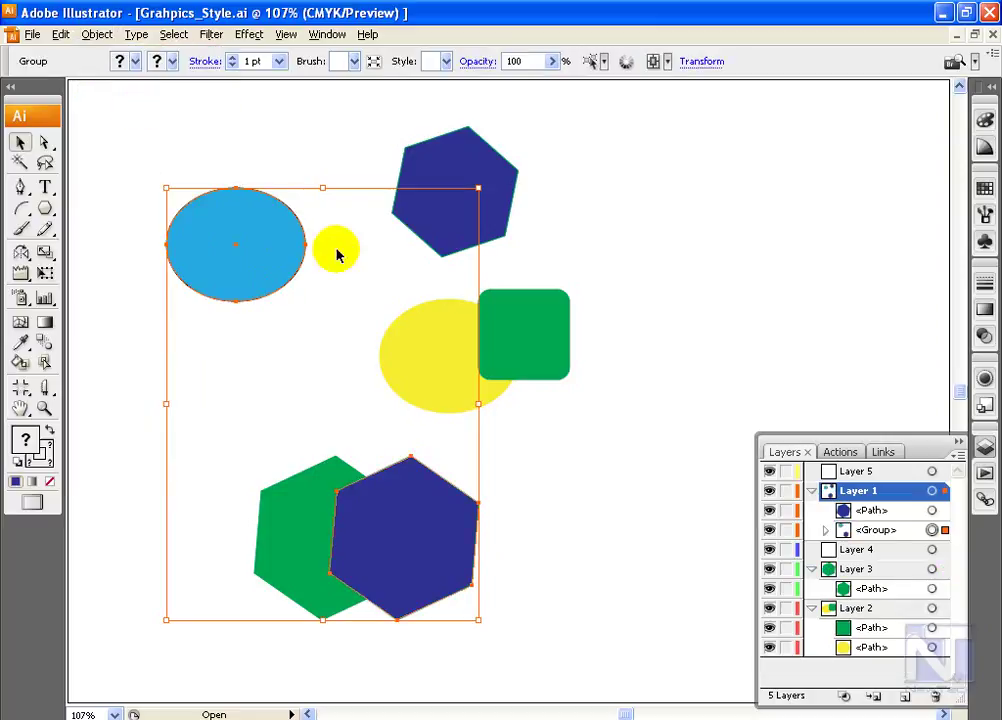
Step: Expand the group in Layer 1 and move its shapes so the ellipse overlaps the dark blue hexagon
click(825, 530)
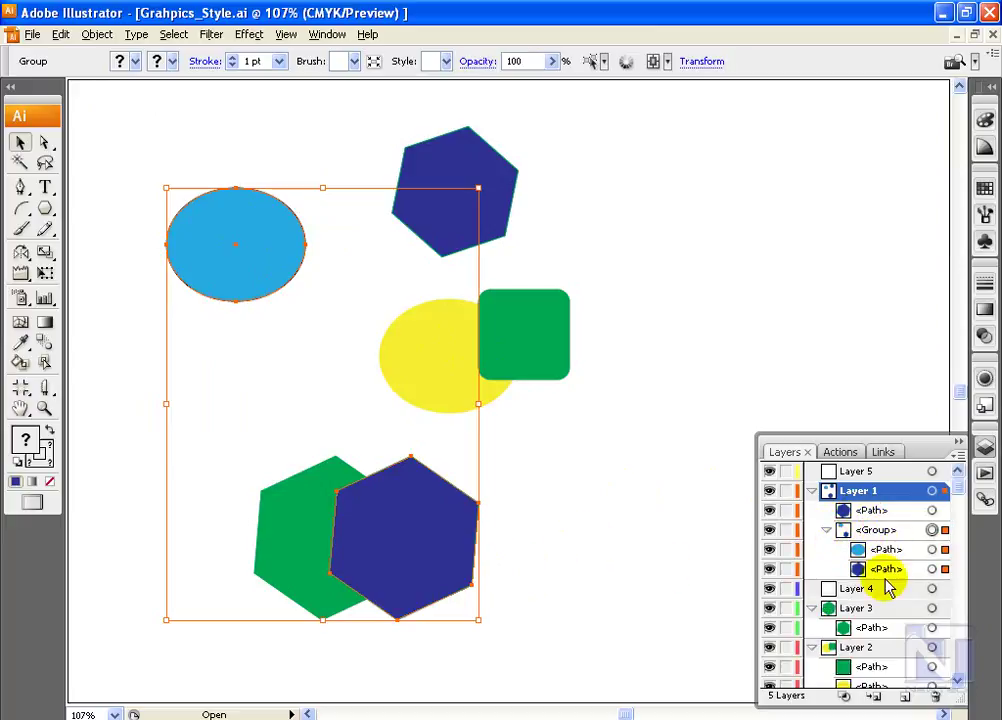
click(527, 545)
drag(409, 538, 383, 505)
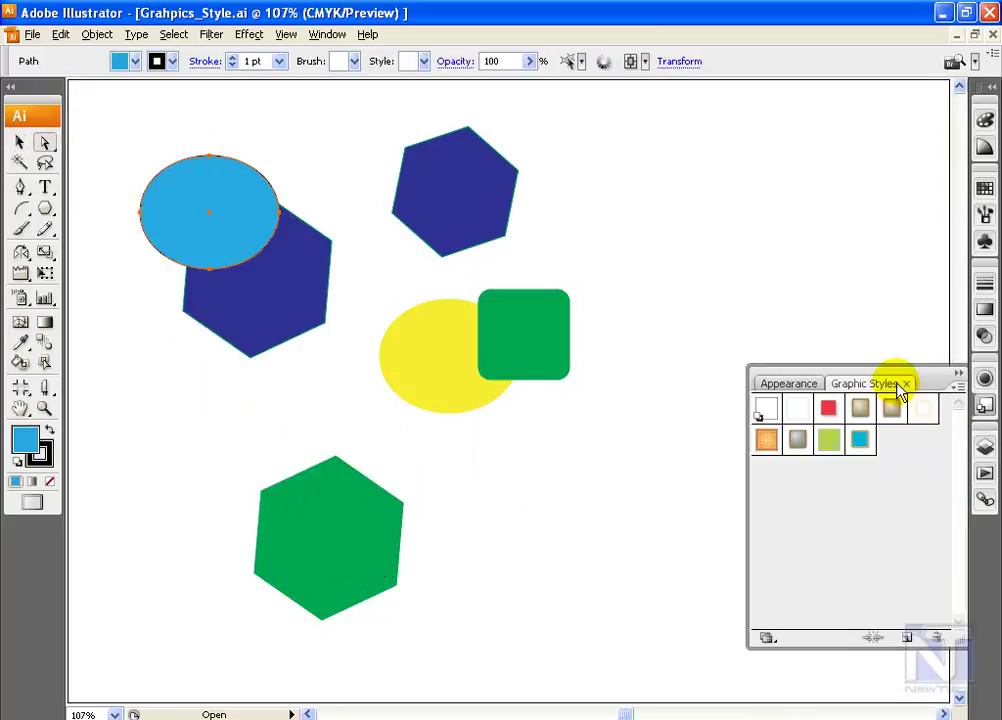
Step: Apply the blue graphic style with the orange outline to the ellipse and hexagon group and move the group slightly down
click(893, 407)
click(860, 442)
drag(267, 275, 280, 330)
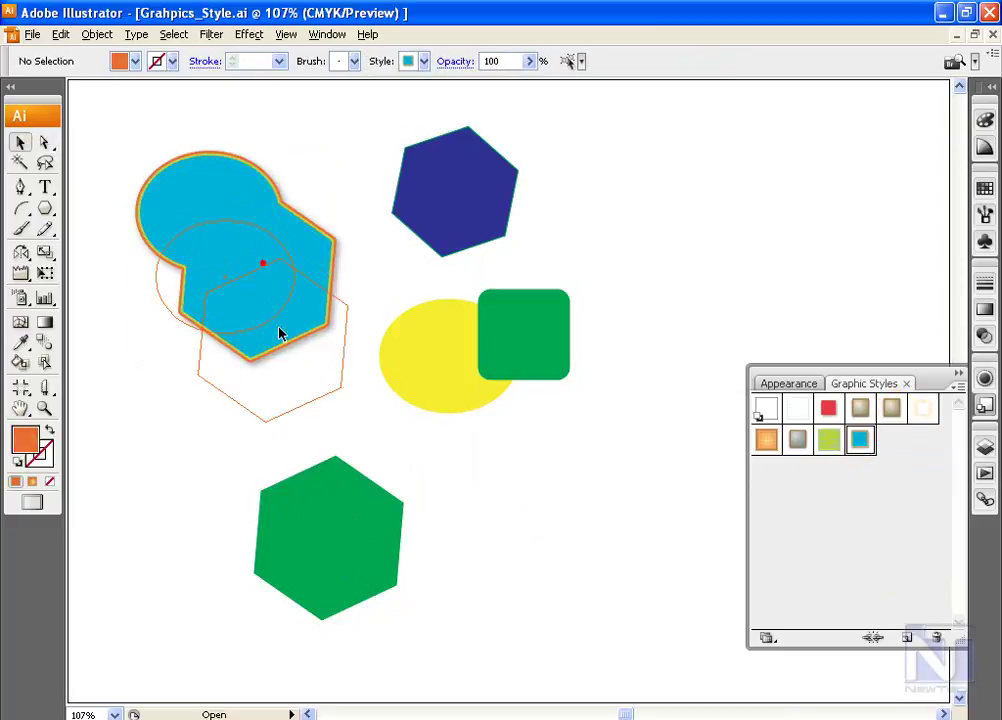
click(295, 208)
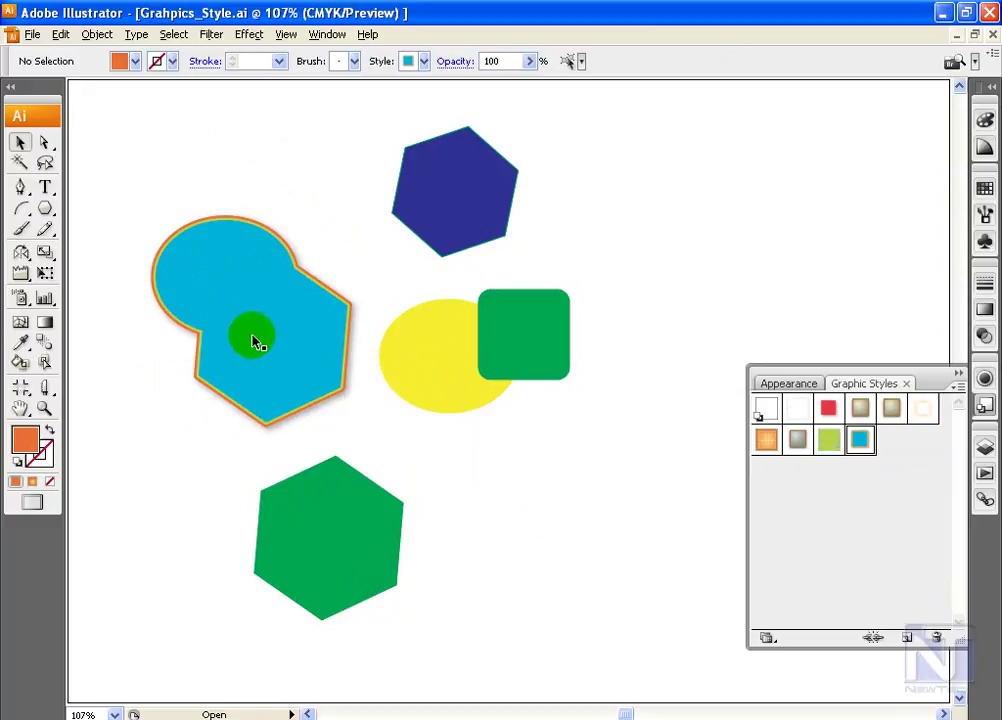
drag(252, 336, 290, 316)
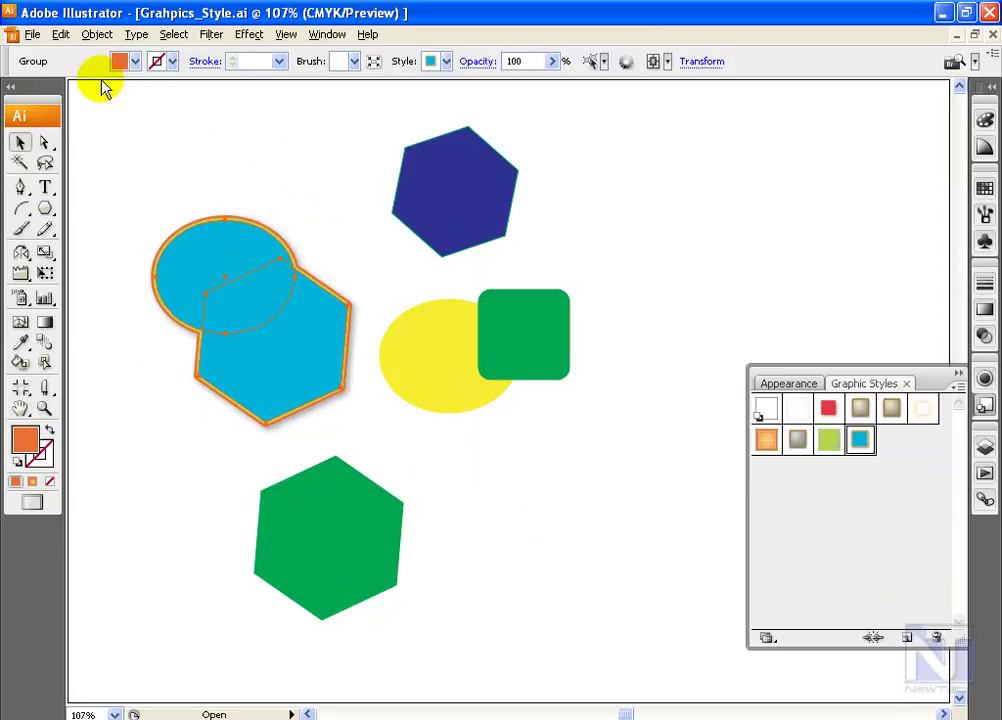
Step: Ungroup the styled ellipse and hexagon and select the ellipse on its own
click(97, 34)
click(148, 128)
click(228, 168)
click(255, 284)
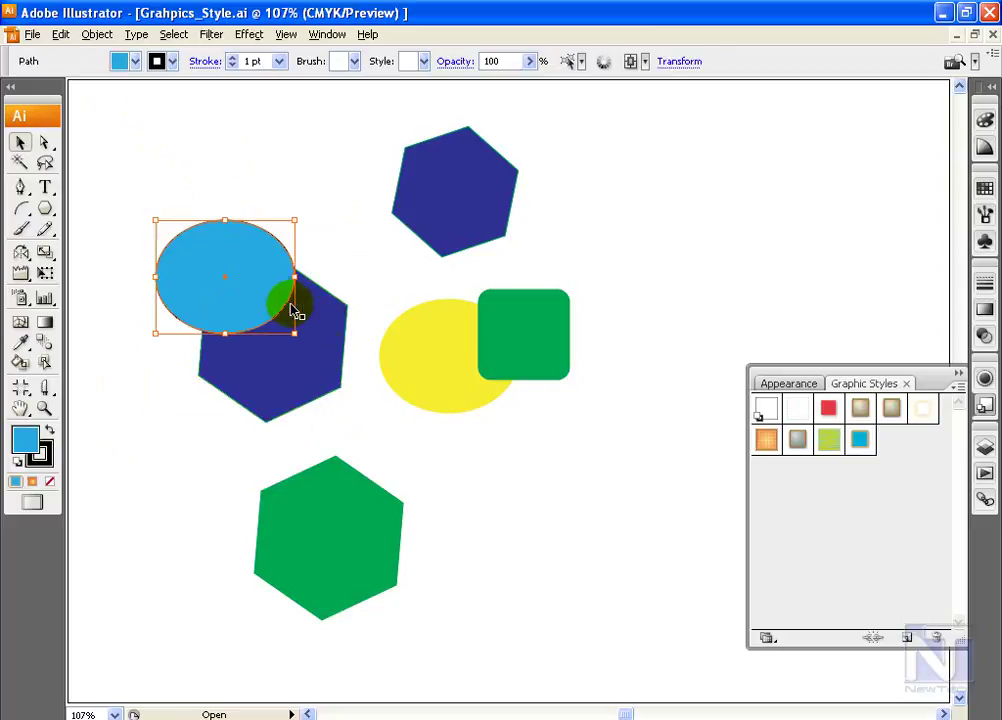
Step: Apply the blue graphic style with the orange outline to the ellipse and the overlapping hexagon individually
click(302, 347)
click(218, 250)
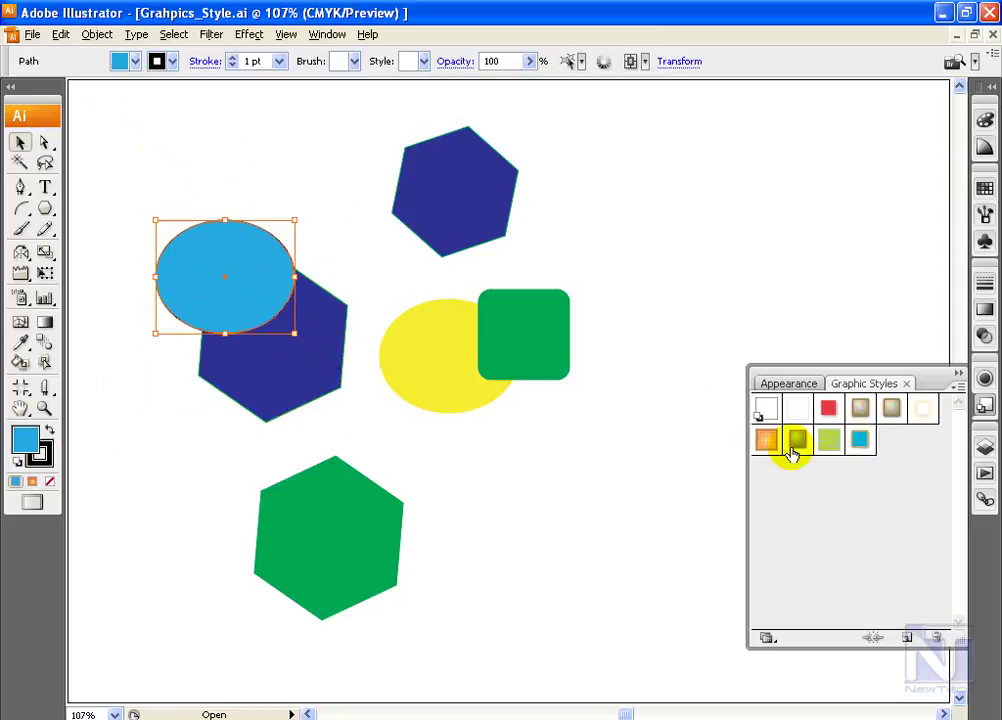
click(858, 441)
click(306, 385)
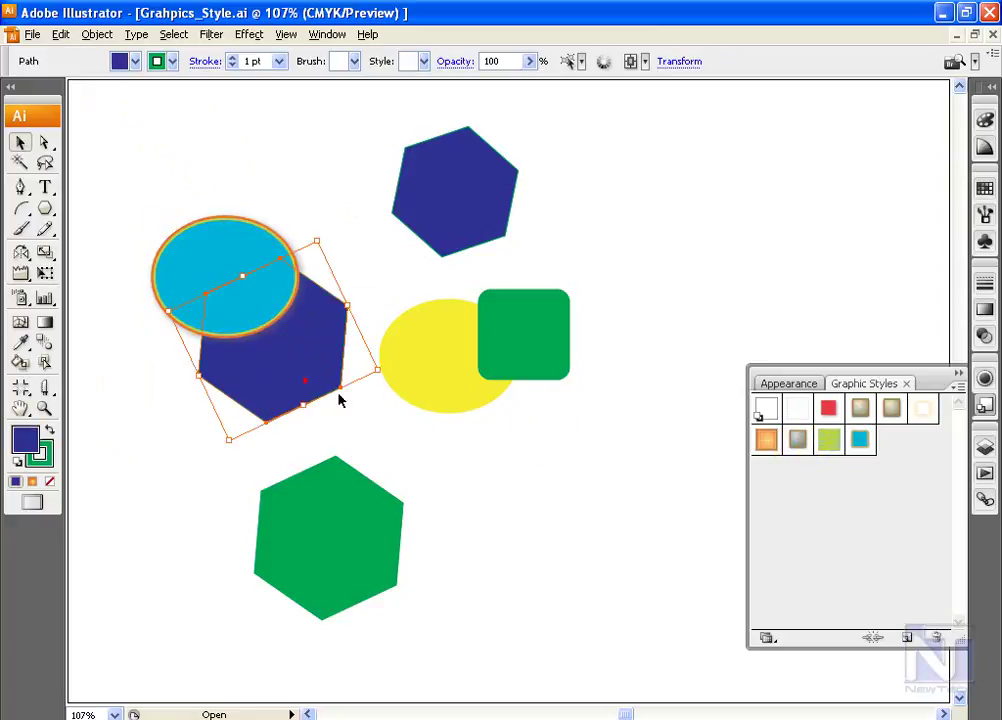
click(830, 442)
click(319, 212)
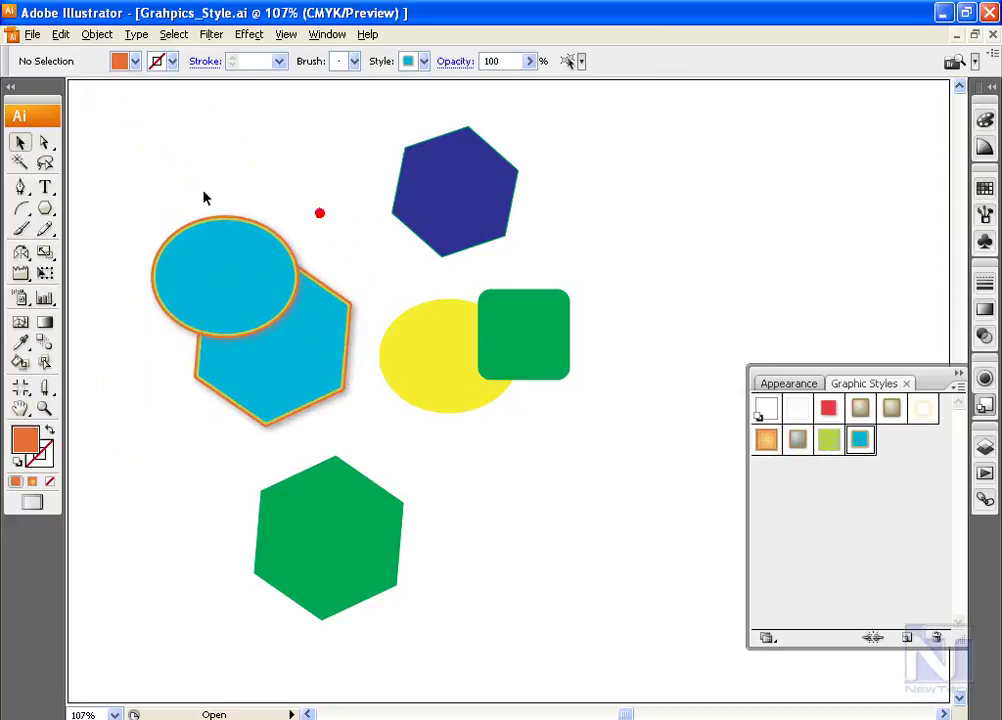
Step: Move the styled ellipse and hexagon slightly up as a temporary group and ungroup them
drag(267, 310, 324, 385)
key(ctrl+g)
click(345, 392)
mouse_move(265, 260)
mouse_down()
mouse_move(282, 289)
mouse_move(271, 252)
mouse_up()
click(97, 34)
click(140, 114)
Step: Group the two styled shapes again and apply the blue graphic style with the orange outline to the whole group
shift+click(336, 327)
drag(161, 172, 357, 383)
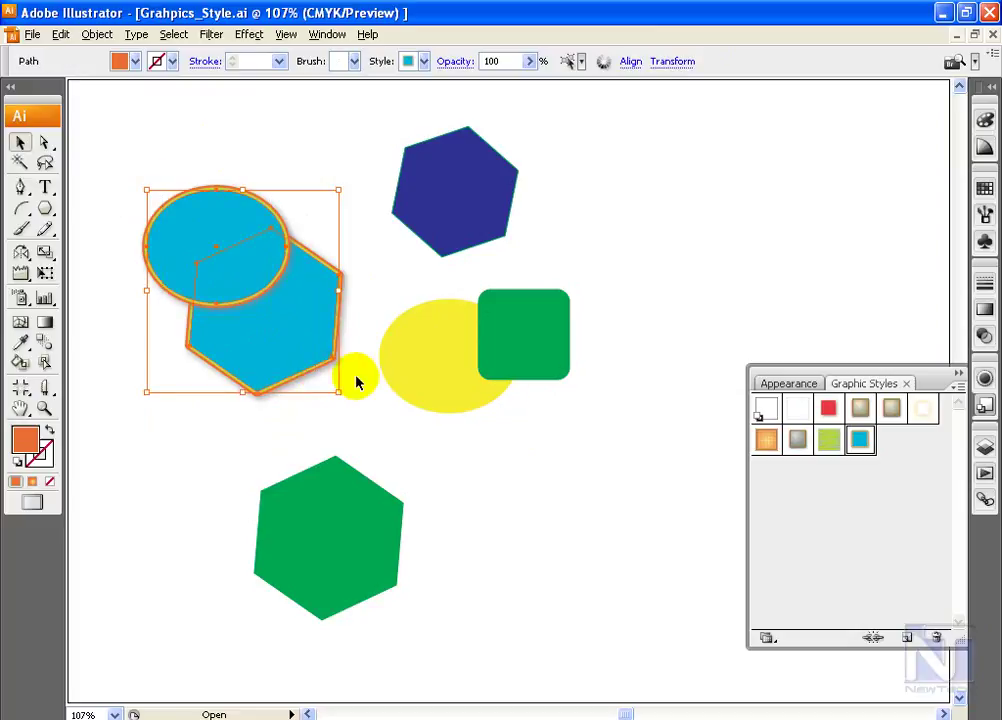
key(ctrl+g)
click(862, 440)
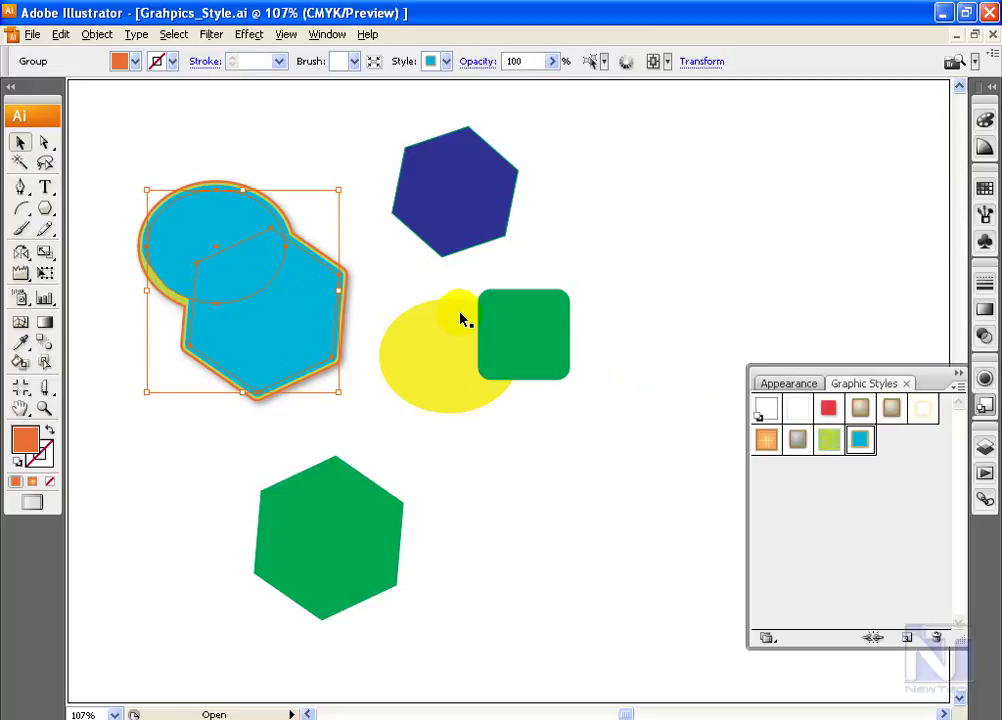
Step: Examine the styled group's appearance attributes, including its fills, offset paths and drop shadow
click(298, 264)
click(790, 384)
drag(958, 416, 960, 590)
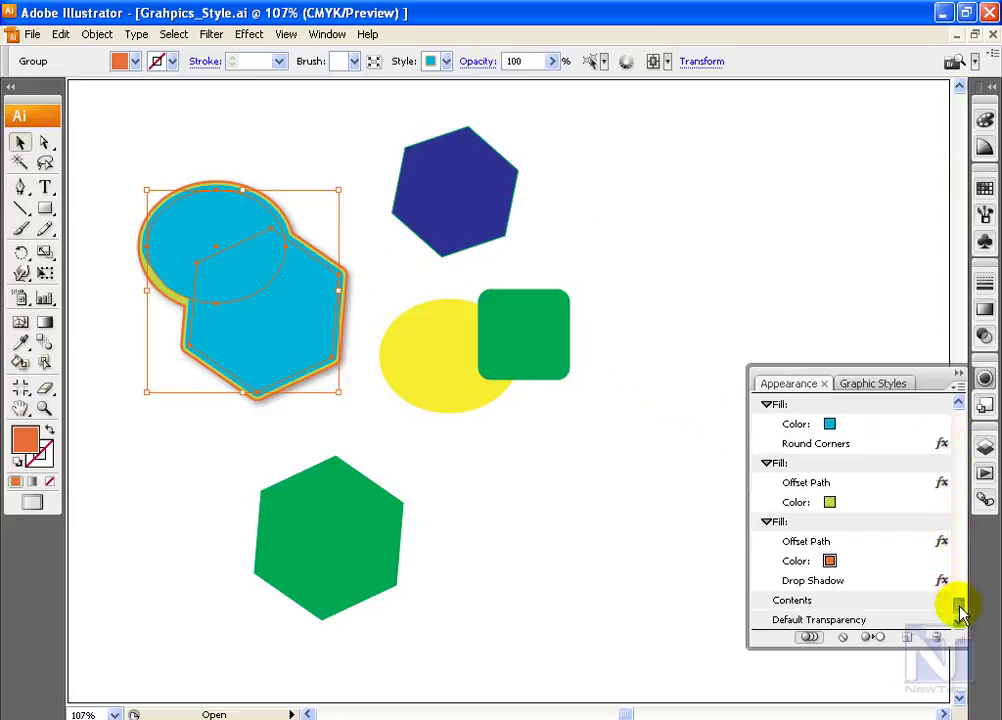
Step: Delete the ungrouped dark blue hexagon path from Layer 1
key(F7)
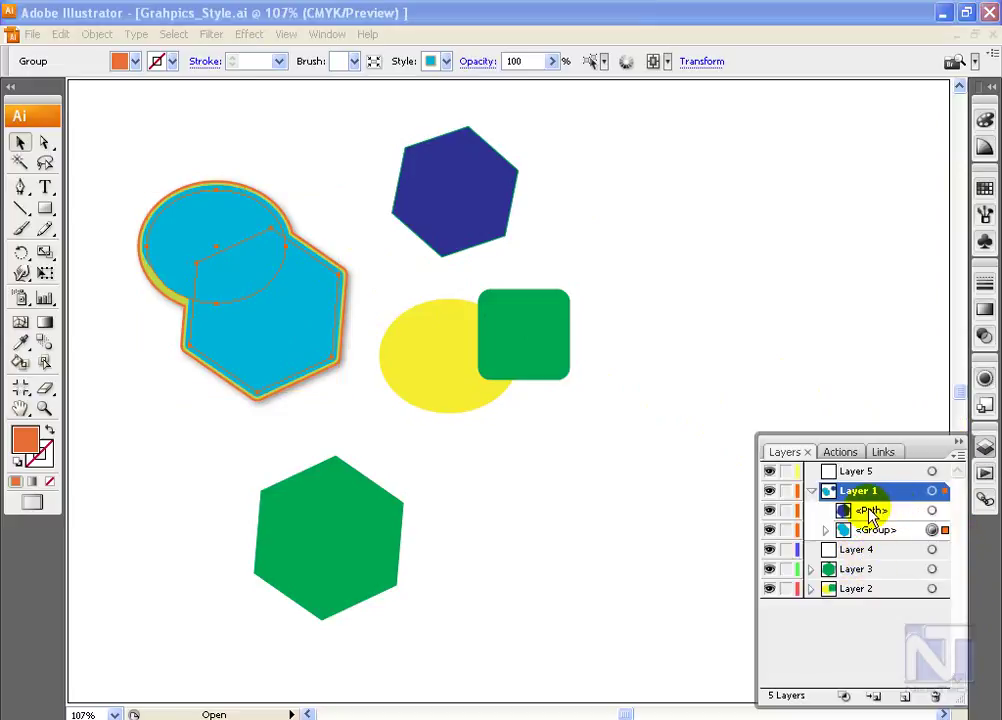
click(872, 512)
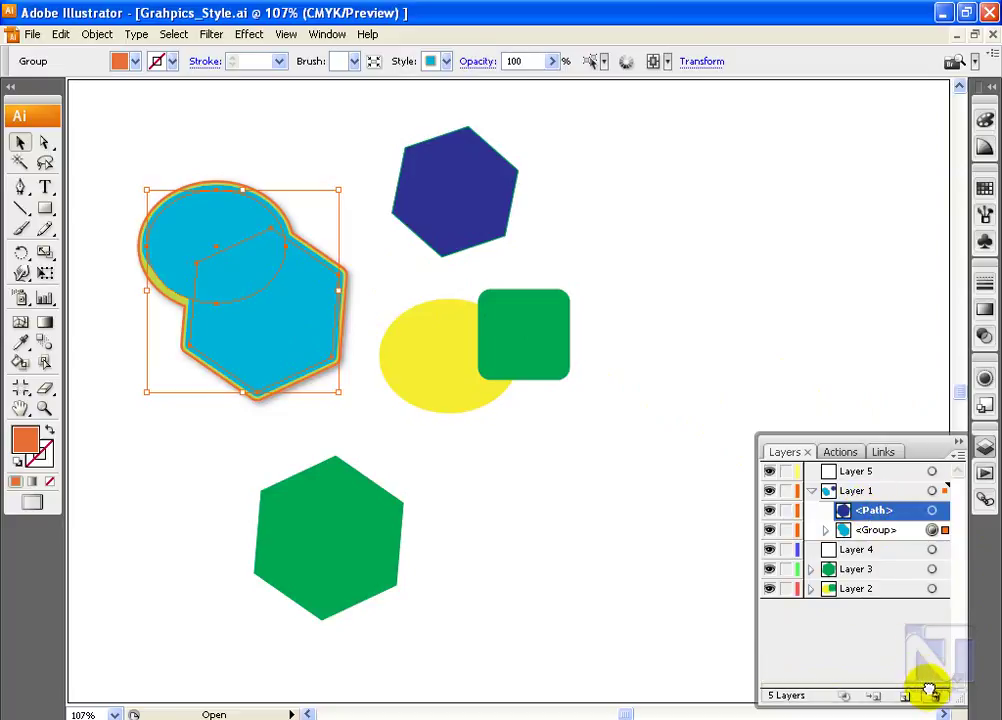
drag(908, 509, 933, 694)
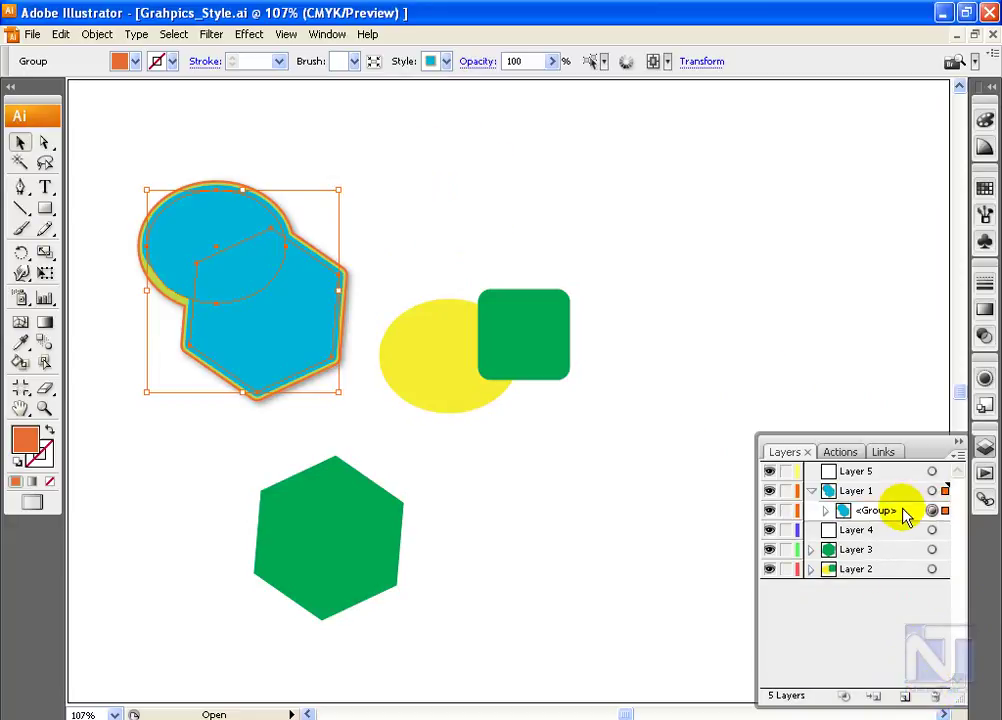